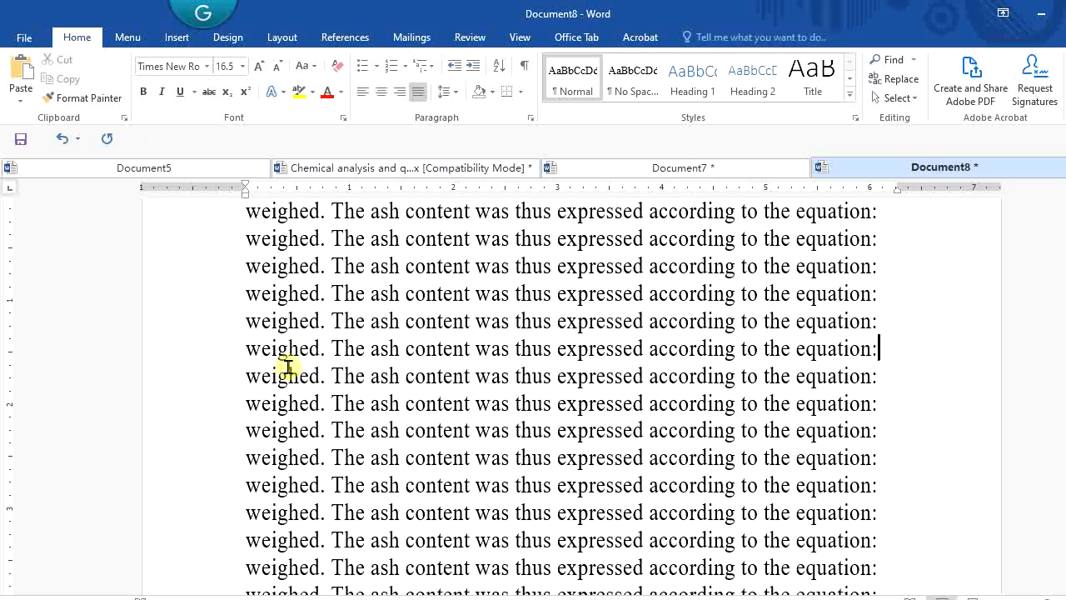
Make the word "weighed" bold in the fifth visible line, and italicize that entire line
double_click(300, 320)
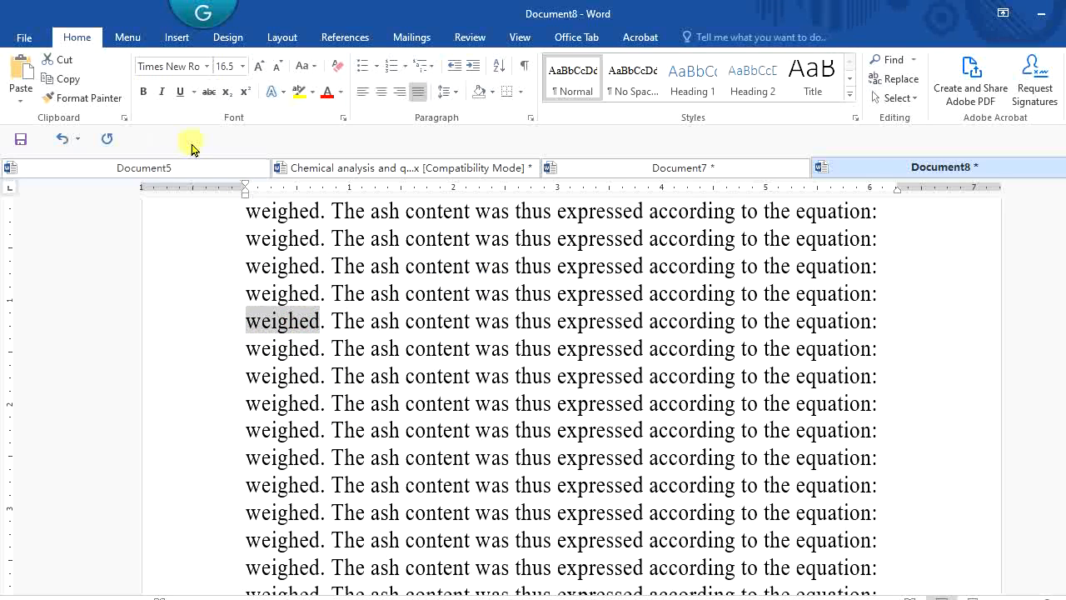
click(143, 93)
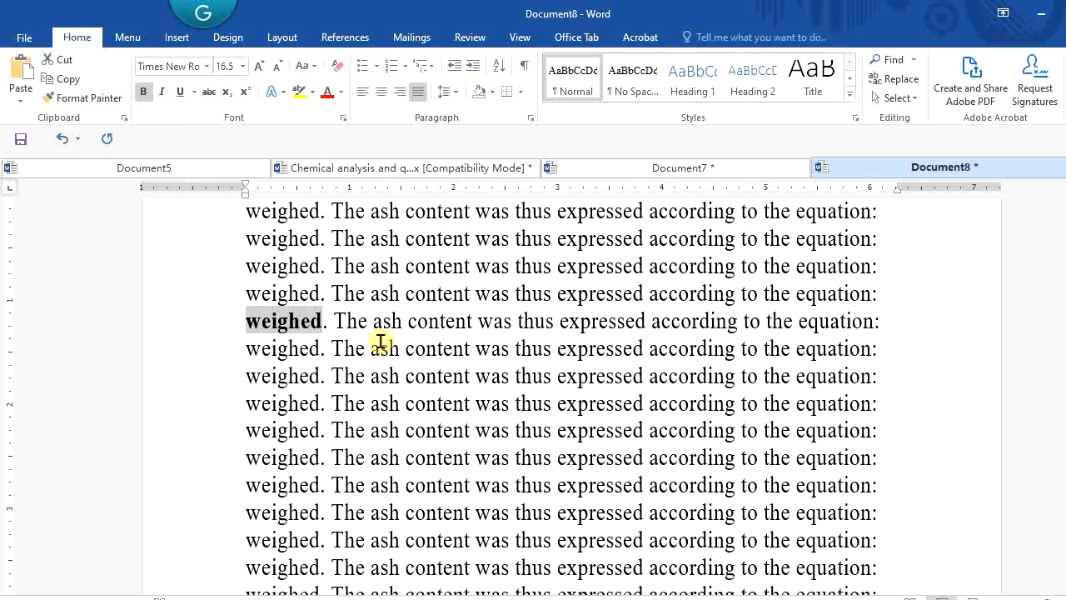
drag(334, 321, 363, 316)
triple_click(362, 315)
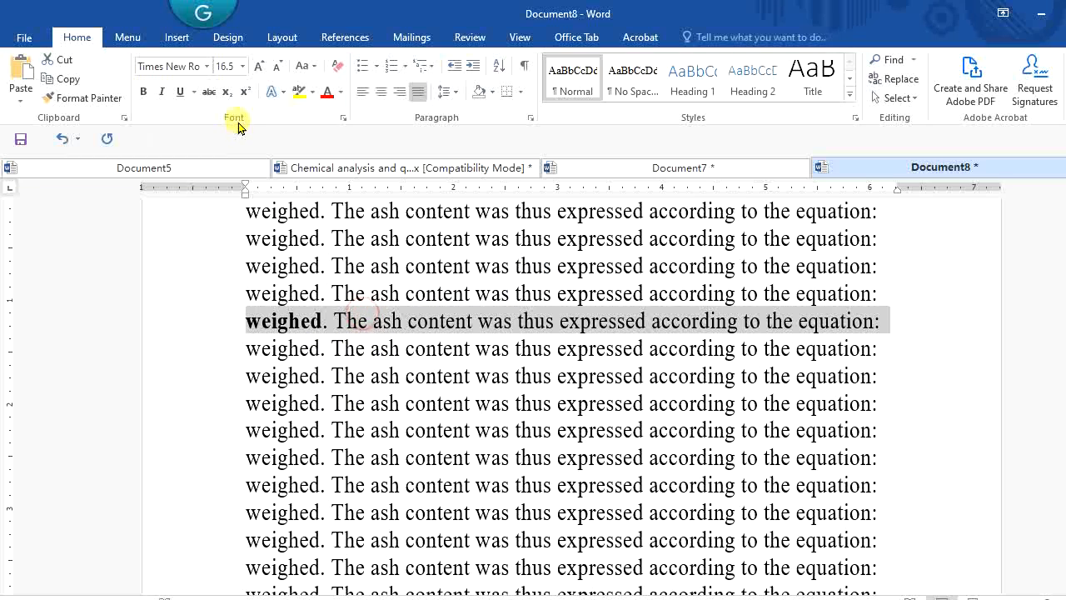
click(162, 95)
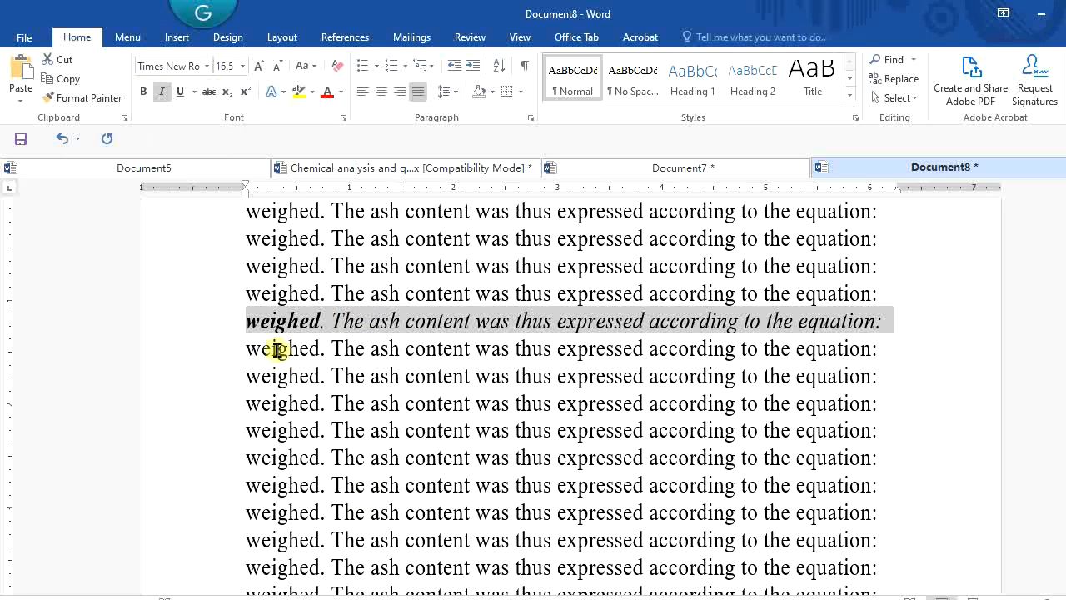
Underline the italic line and set its underline style to a double line
click(183, 97)
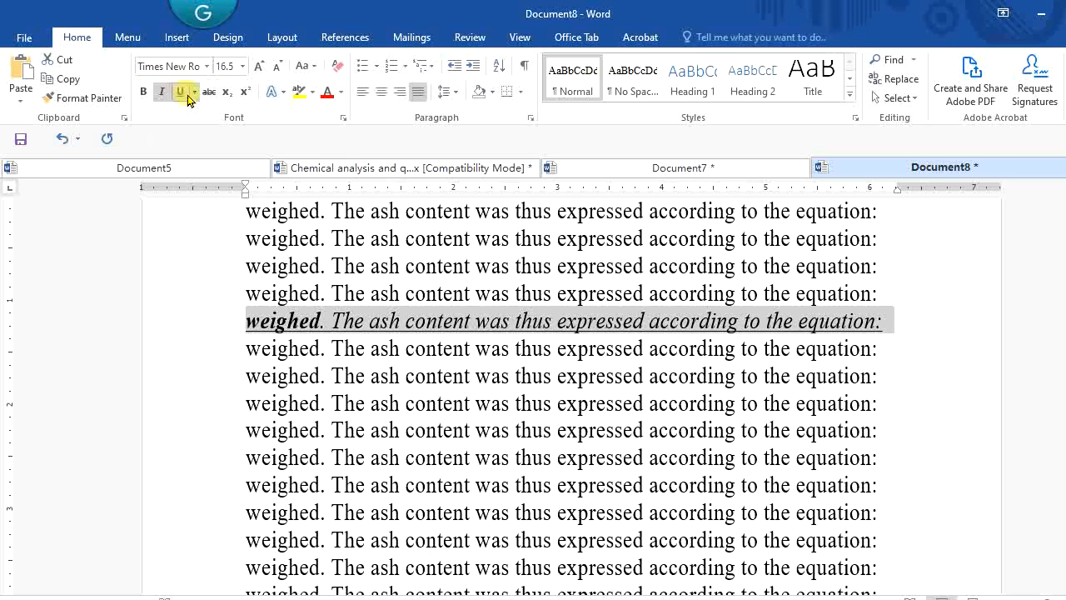
click(195, 92)
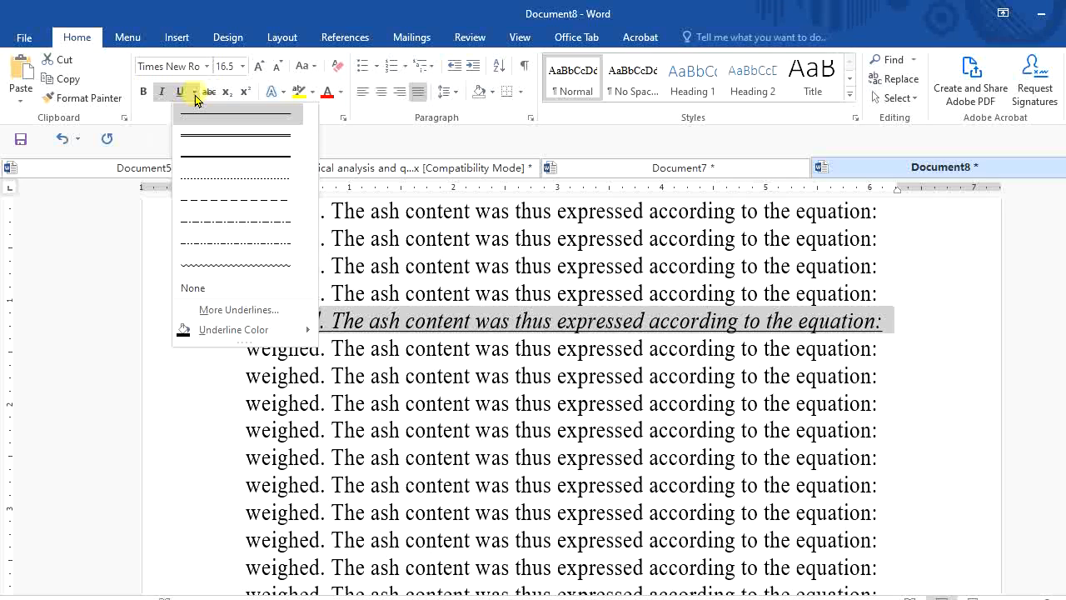
click(223, 140)
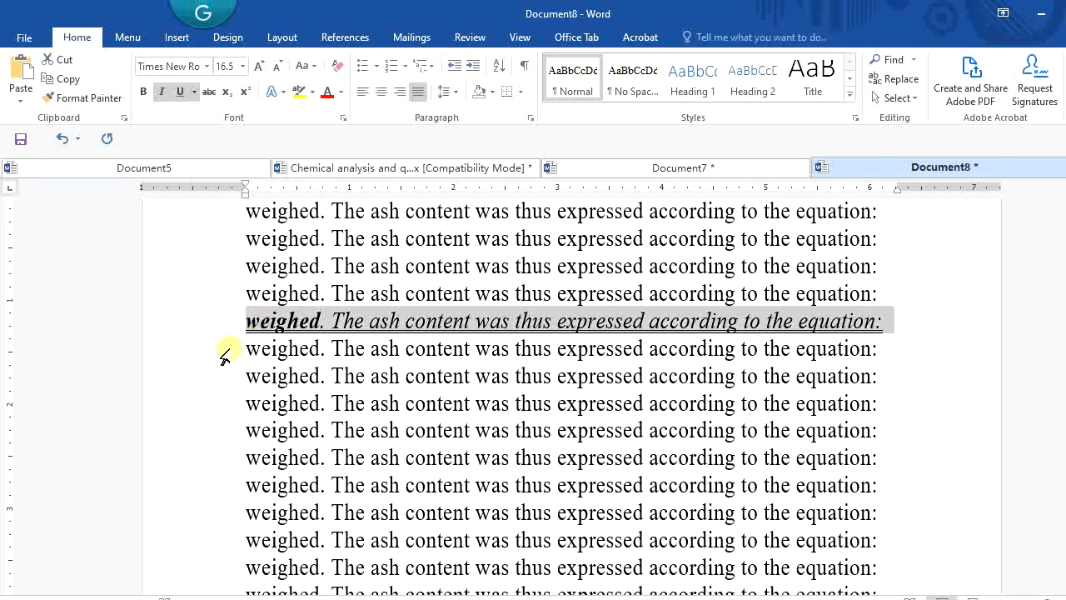
Apply a wavy underline to the text line two rows below the double-underlined one
click(151, 382)
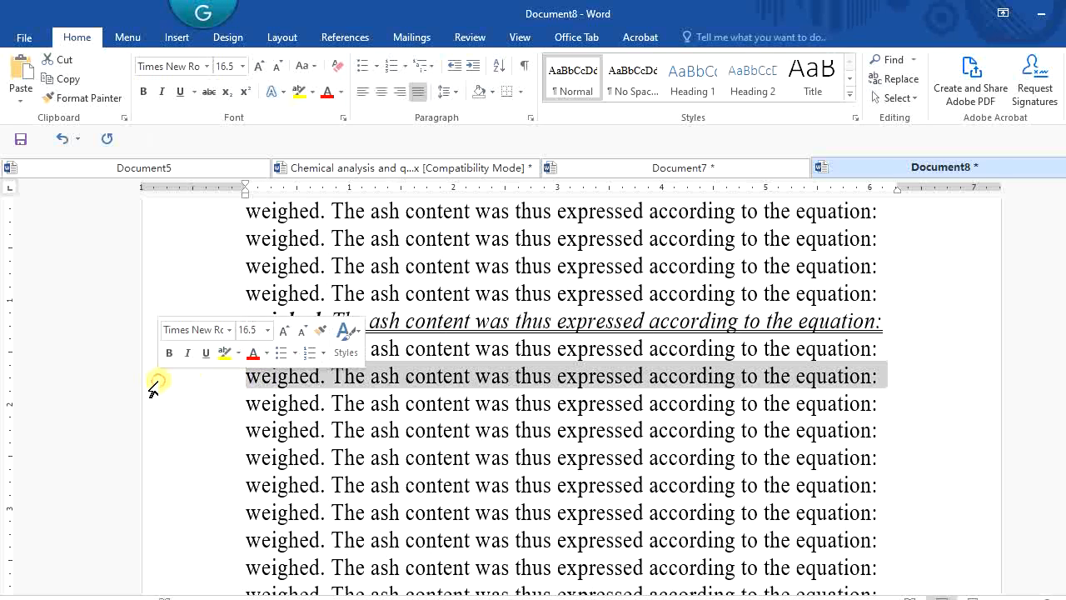
click(194, 92)
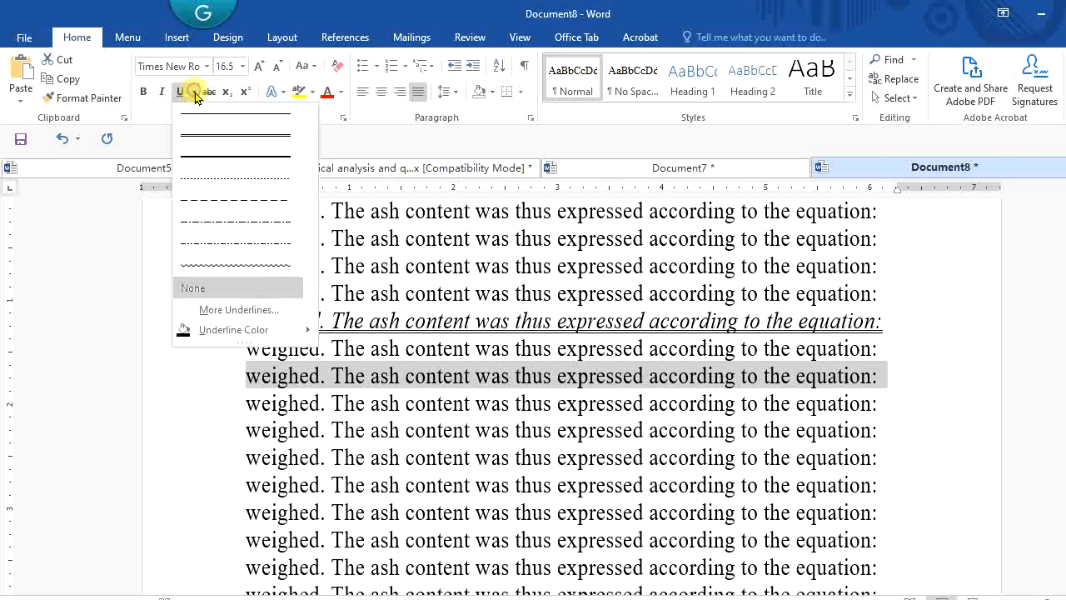
click(238, 268)
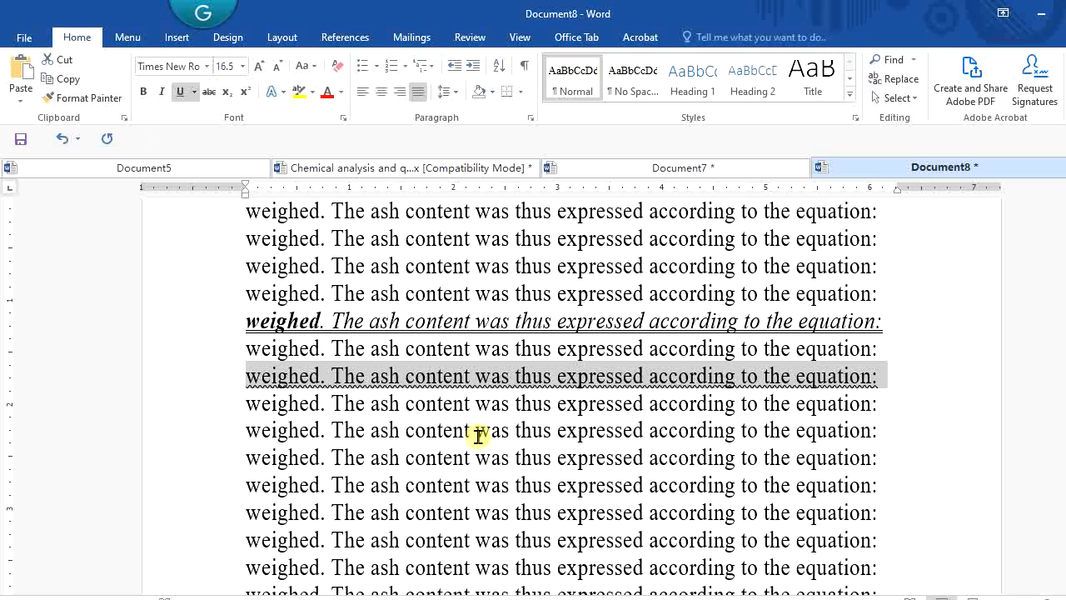
Apply the largest orange glow variation as a text effect to the wavy-underlined line
click(284, 93)
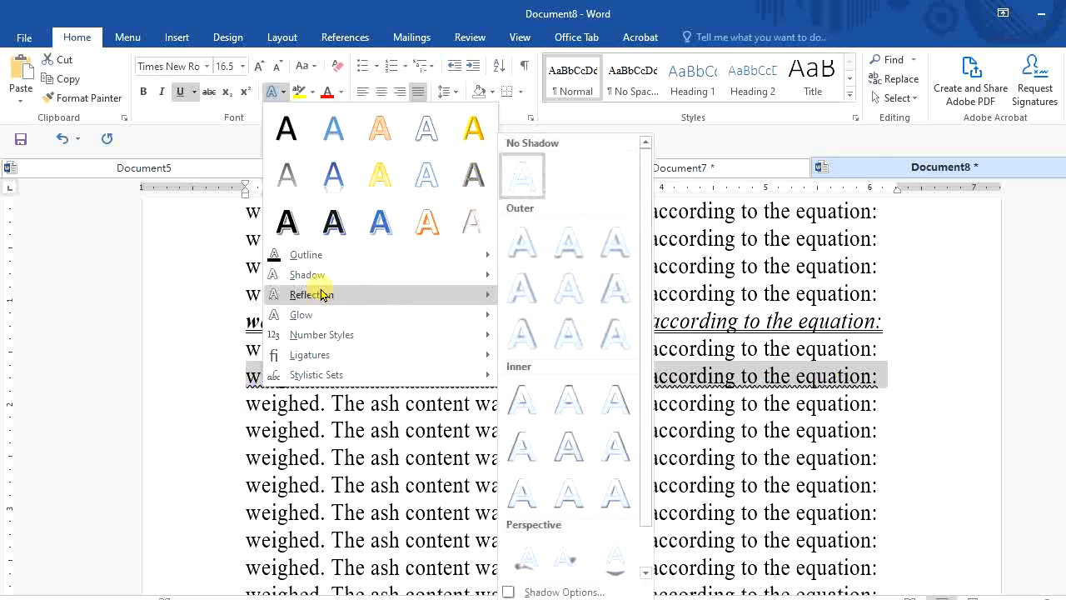
mouse_move(341, 281)
mouse_move(298, 319)
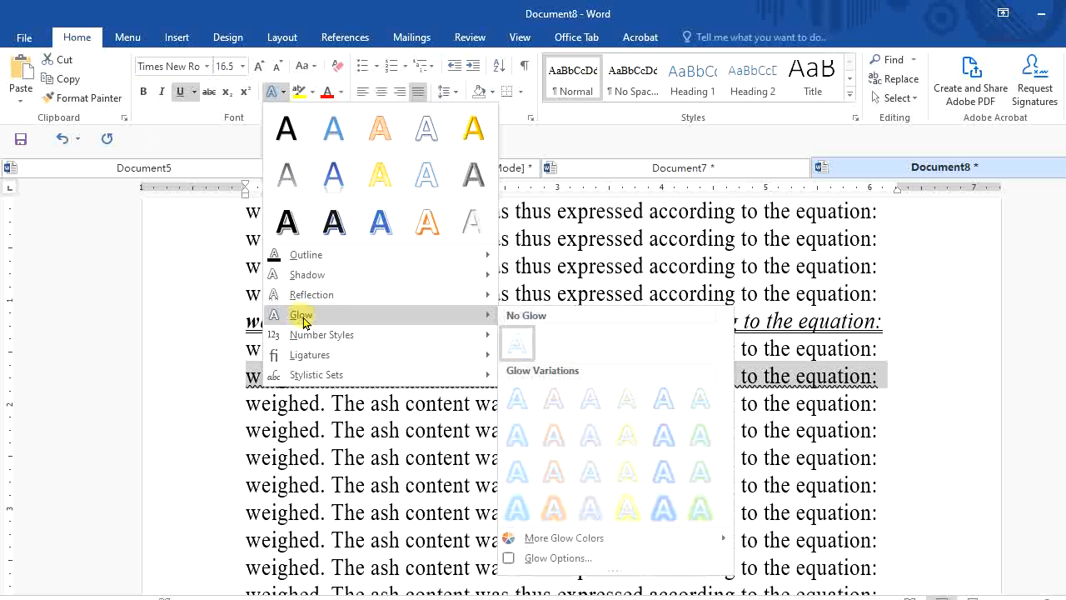
mouse_move(305, 341)
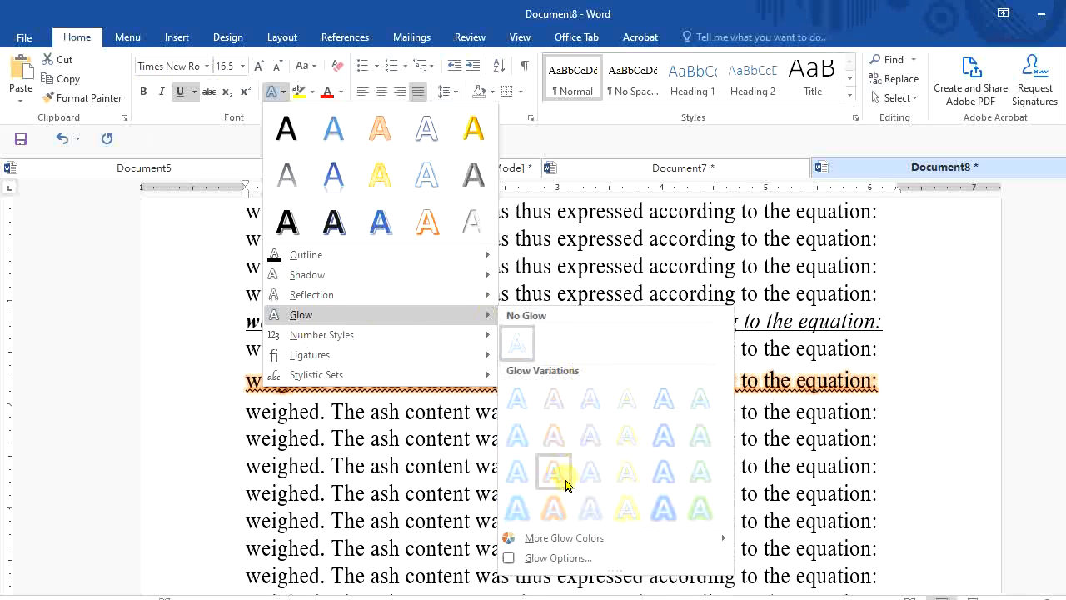
click(553, 505)
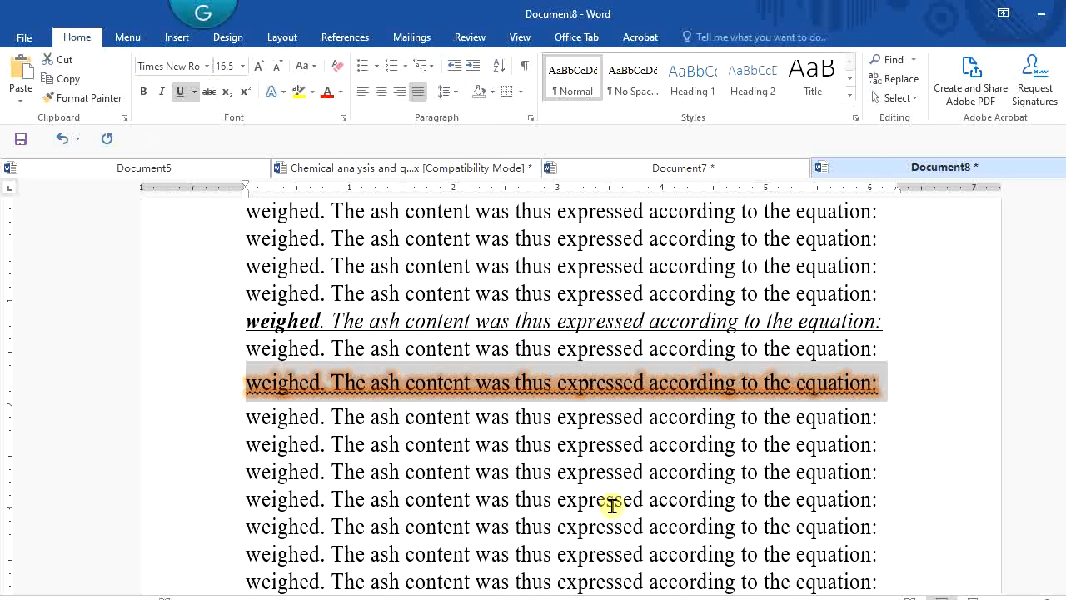
Highlight the text line two rows below the glowing one in yellow
click(209, 451)
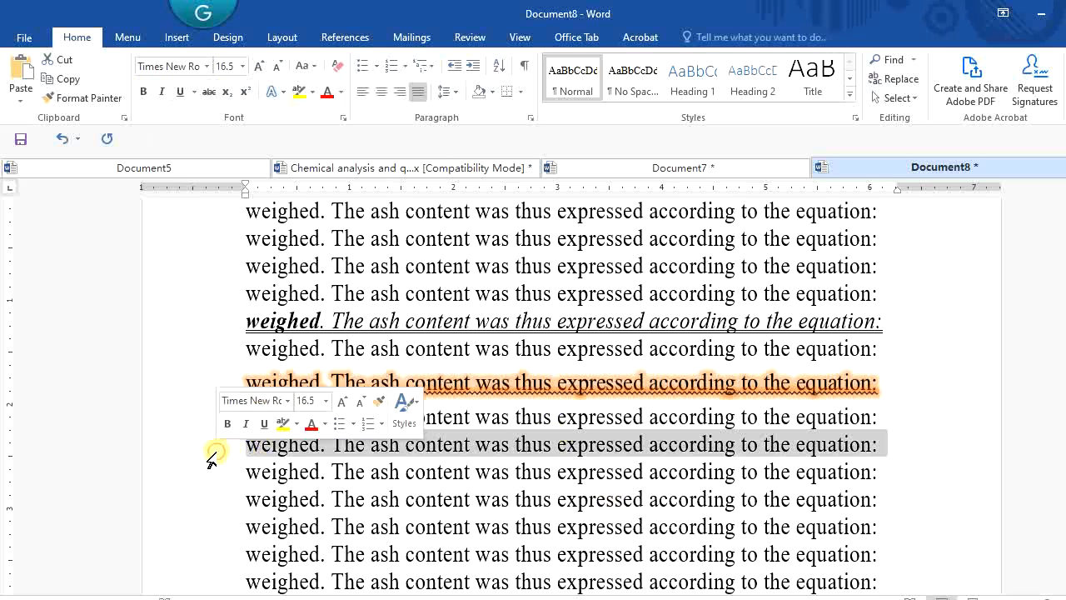
click(313, 94)
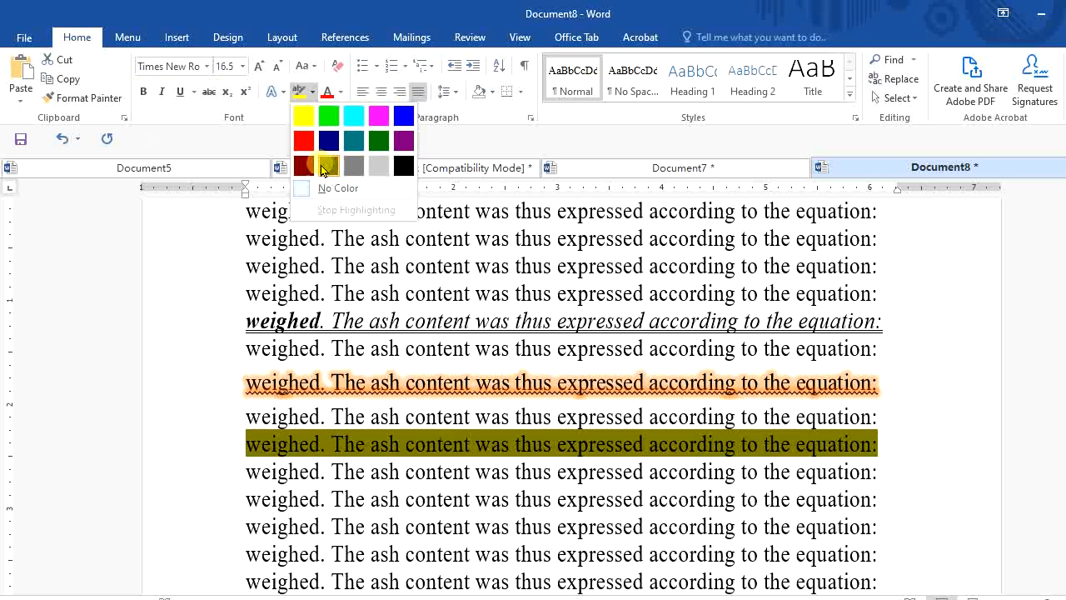
click(305, 118)
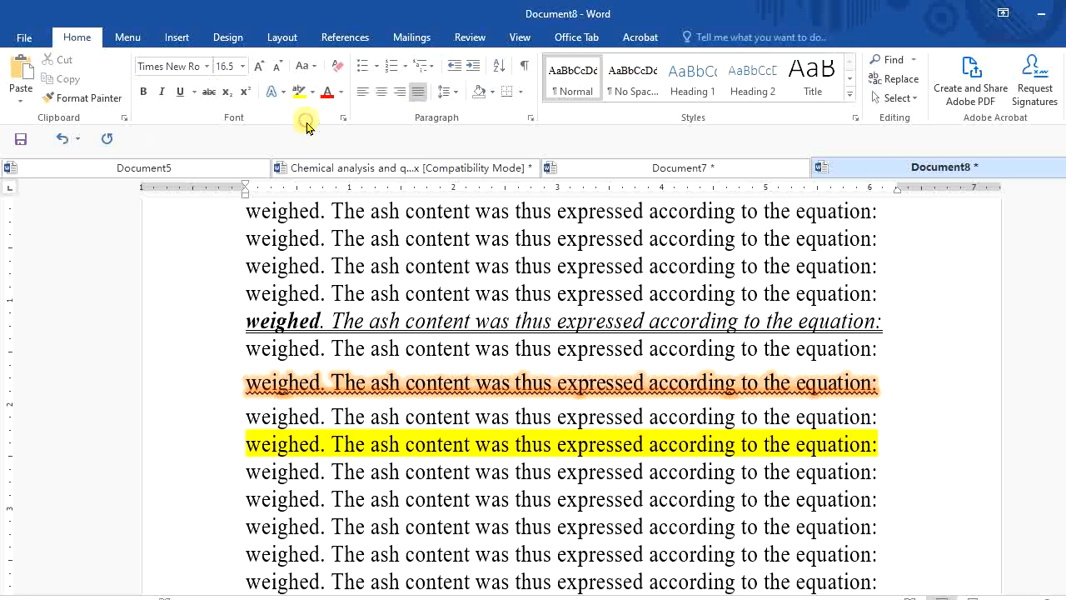
key(Right)
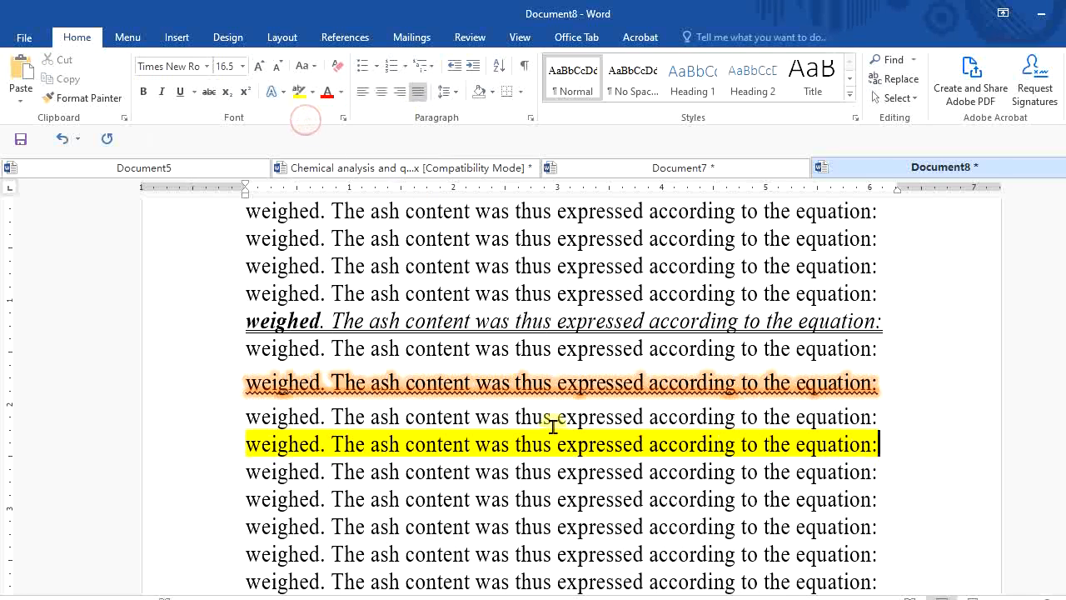
Set the font size of the line two rows below the yellow-highlighted one to 26
click(207, 514)
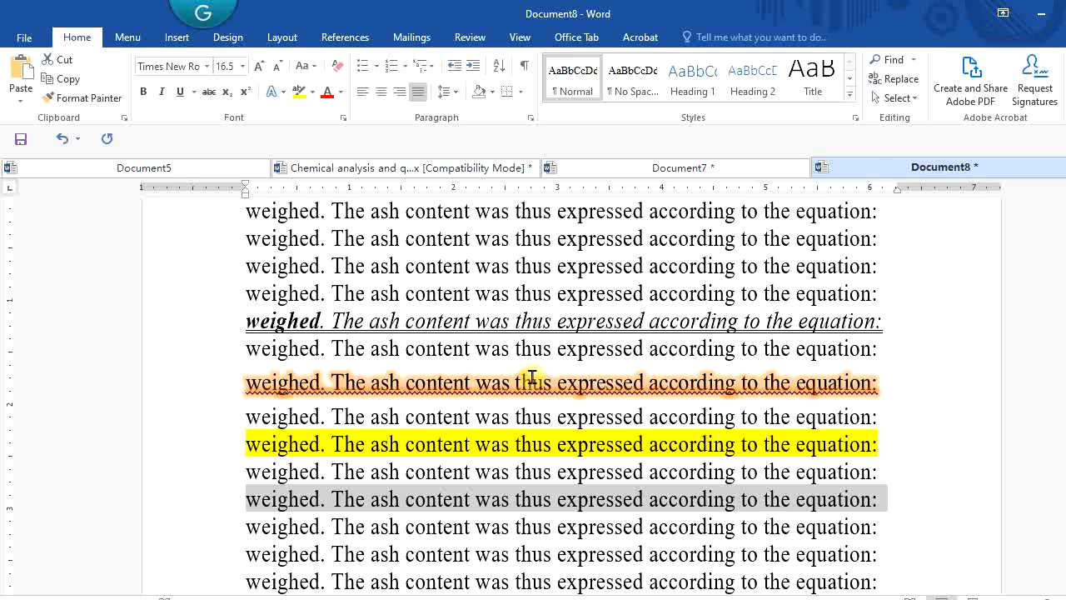
click(244, 66)
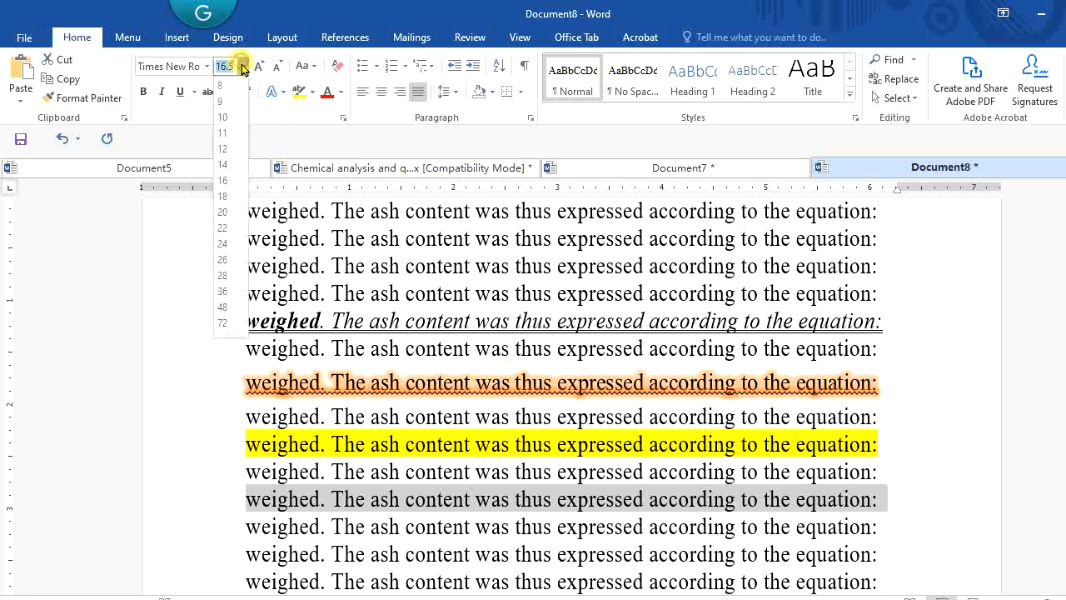
click(224, 259)
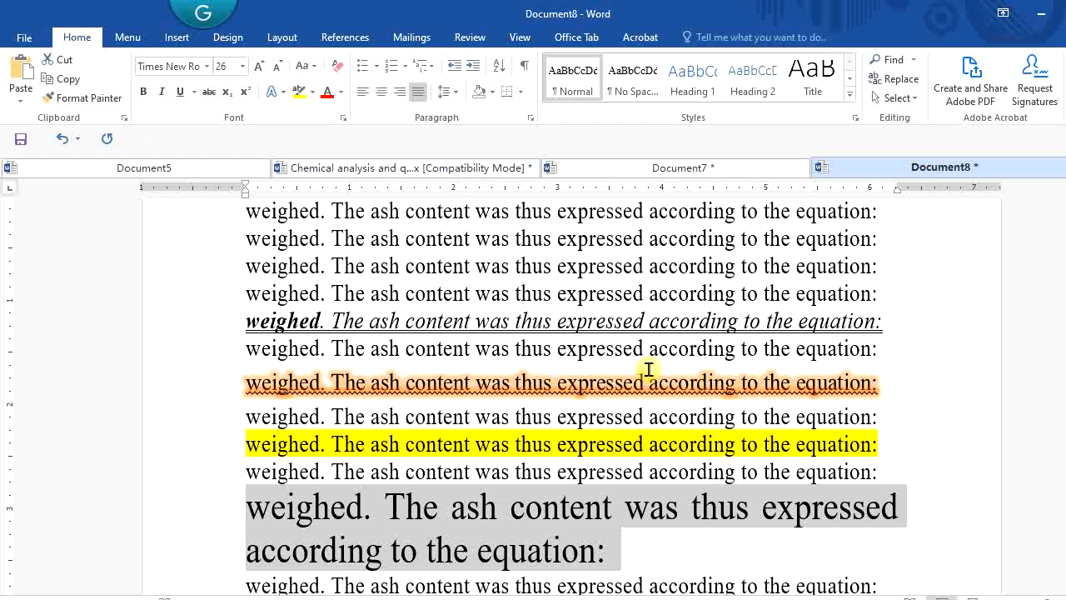
Postpone the update notification and make the third visible line bold, italic and underlined
click(218, 268)
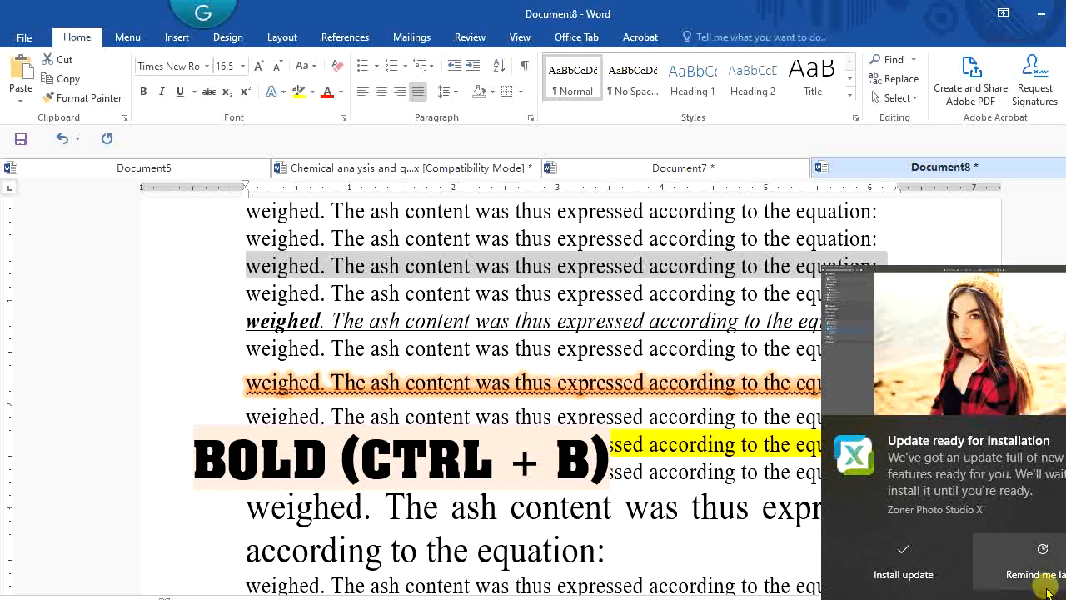
click(1020, 557)
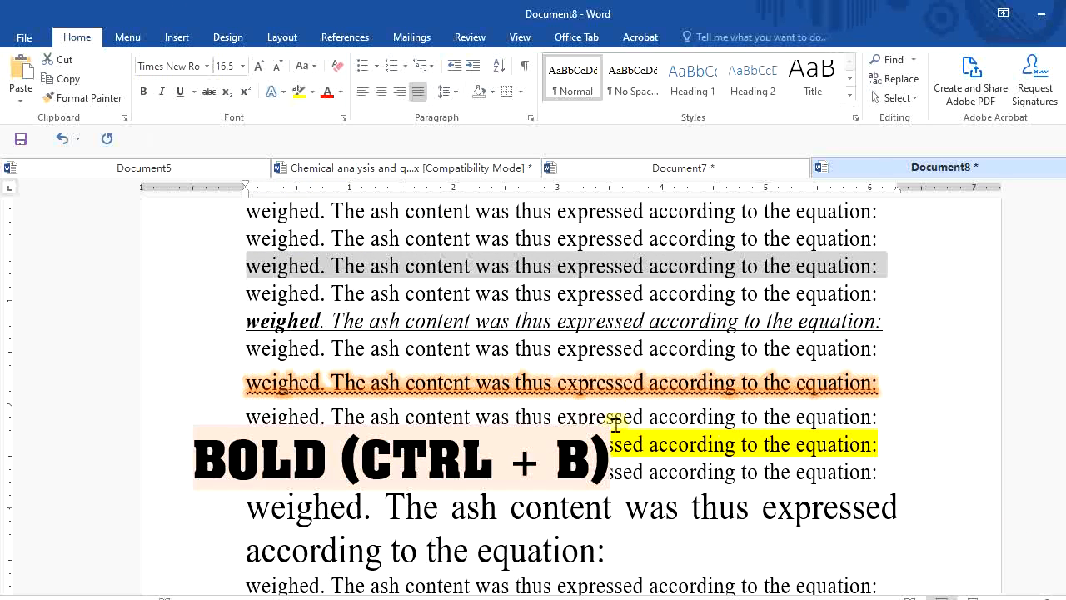
key(ctrl+b)
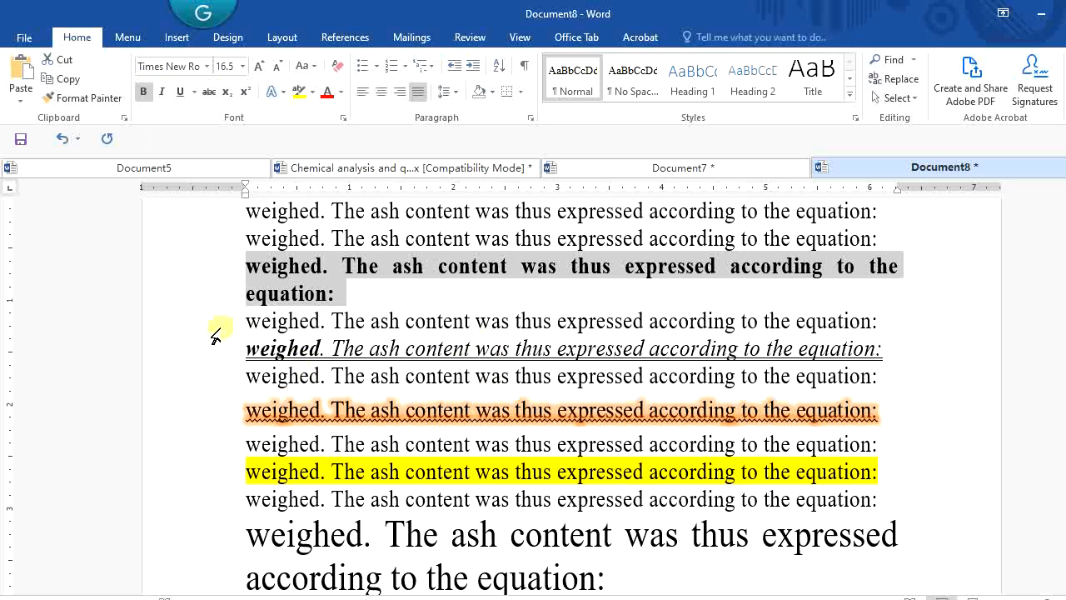
key(ctrl+i)
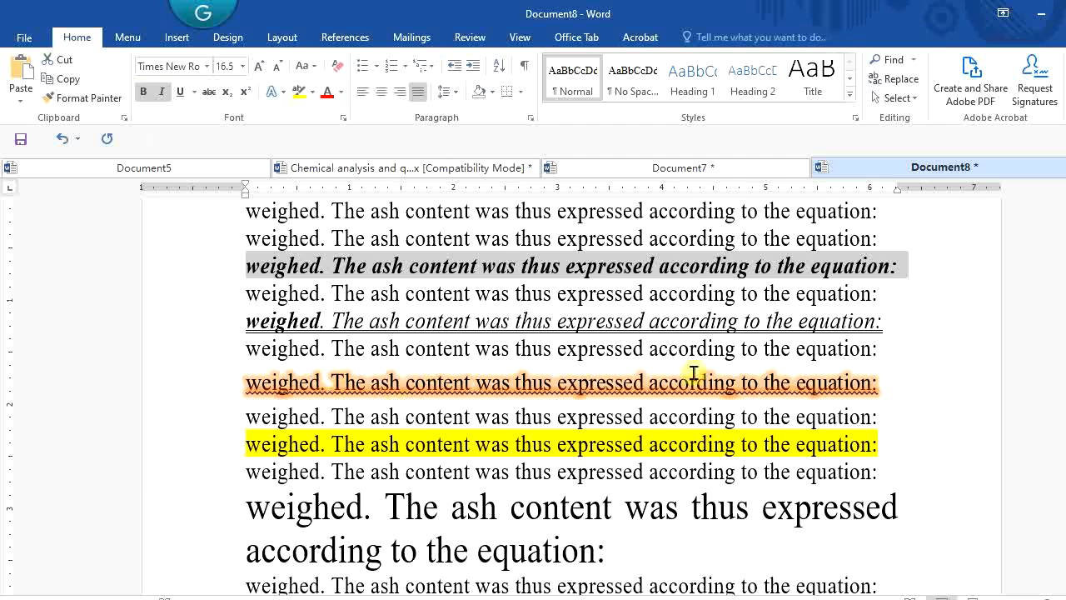
key(ctrl+u)
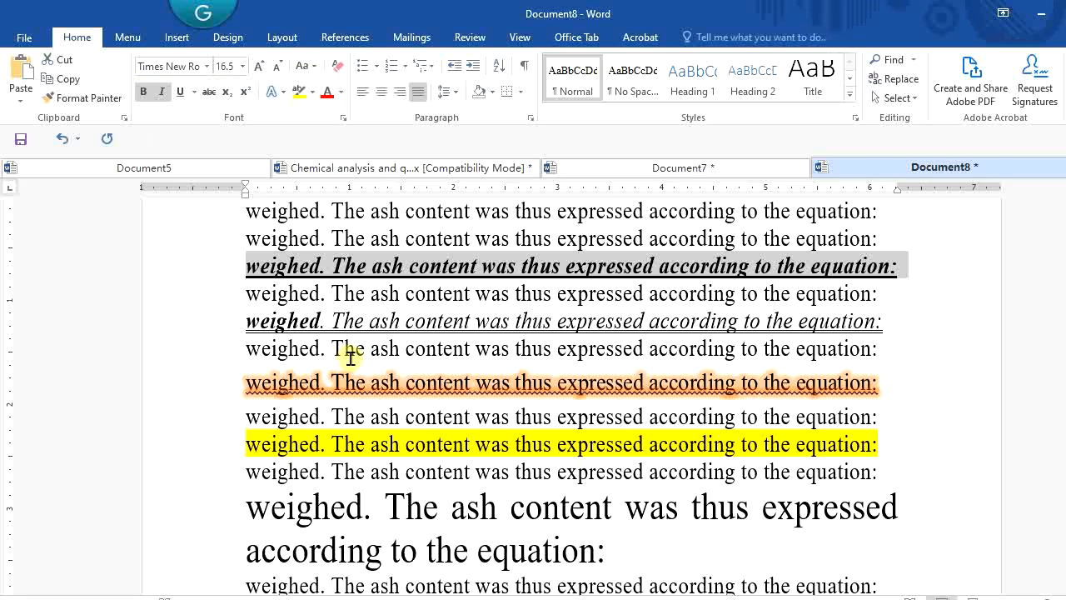
Change the font of the bold, italic and underlined third line to AcmeFont
click(207, 68)
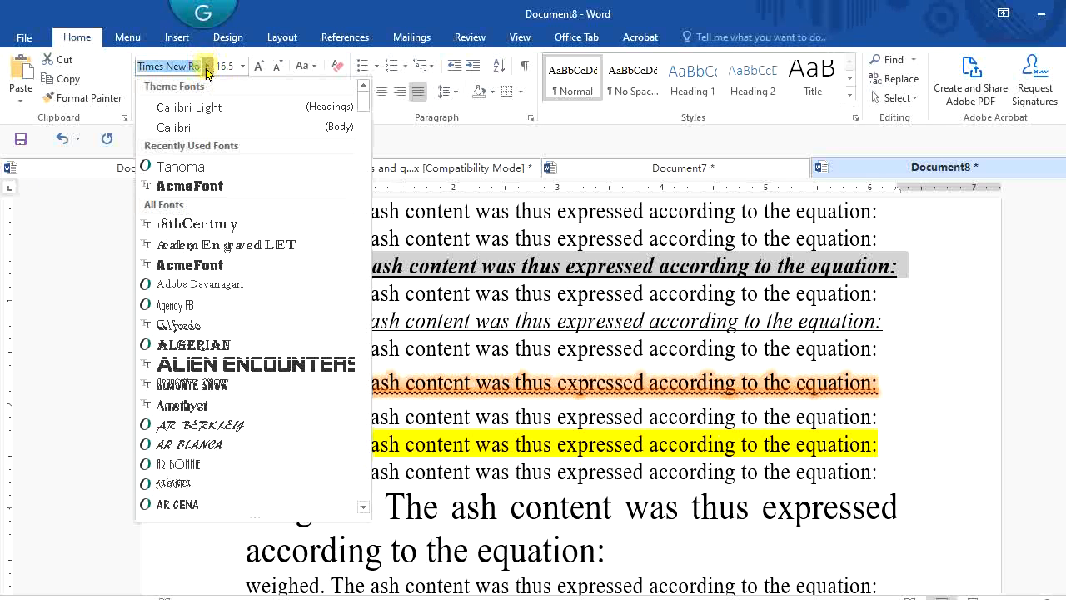
click(194, 265)
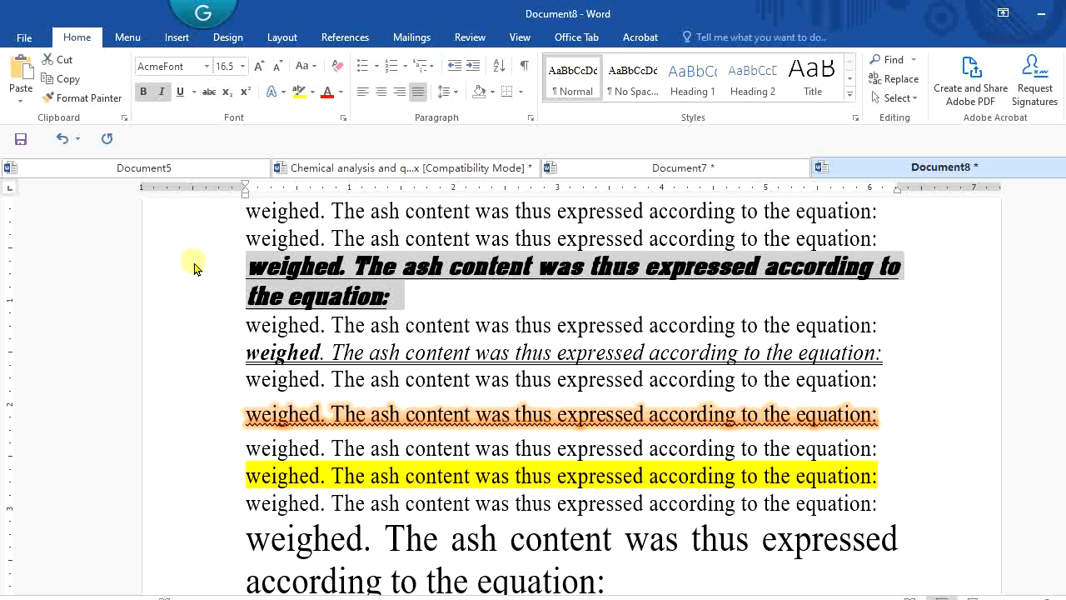
click(353, 329)
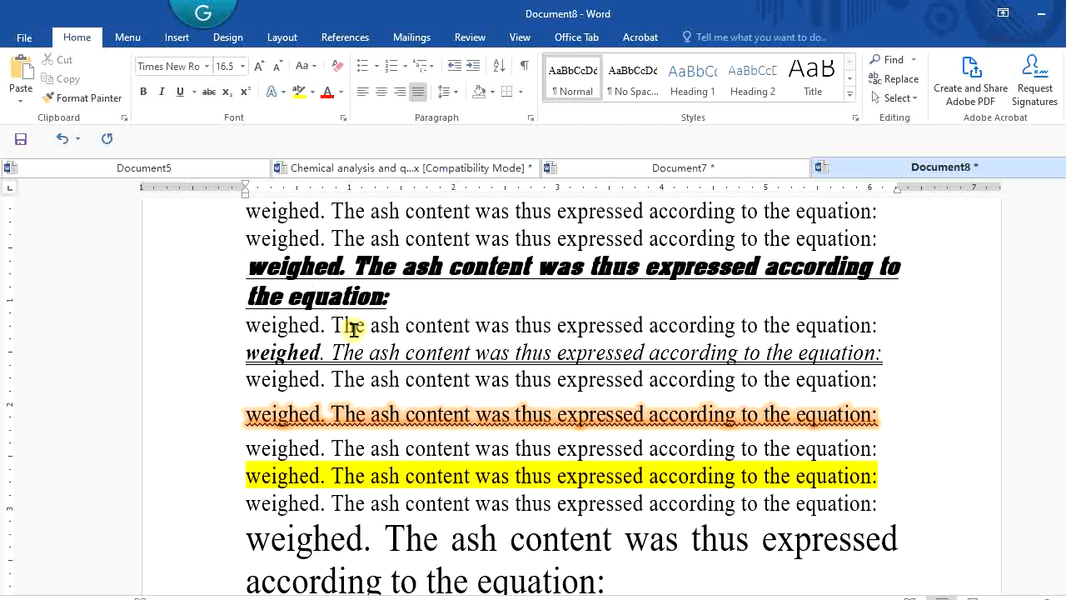
Set the font color of the first row of the AcmeFont paragraph to the standard light blue
click(211, 275)
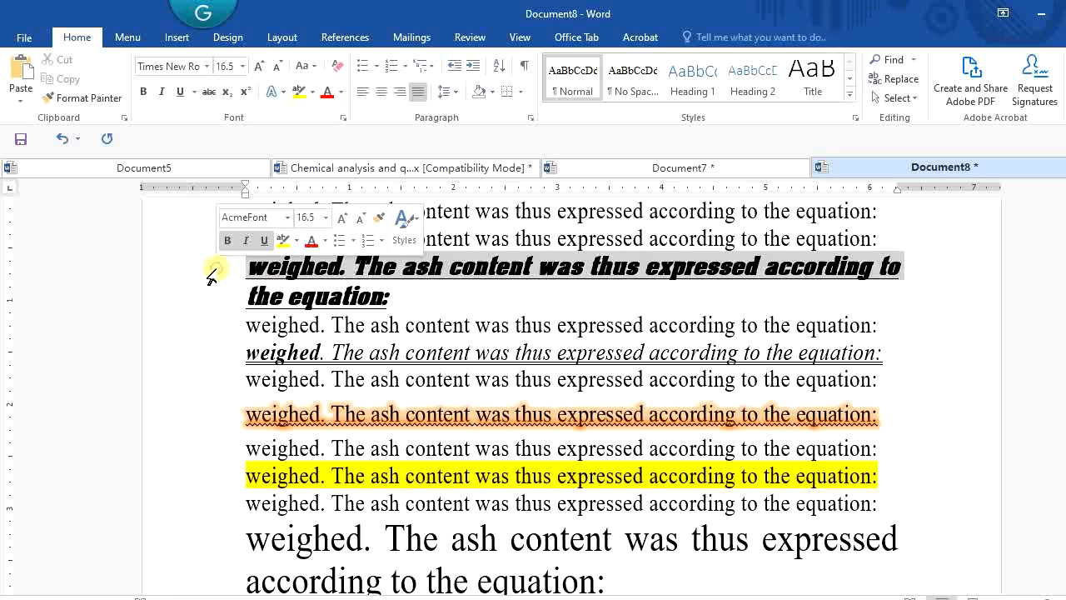
click(341, 91)
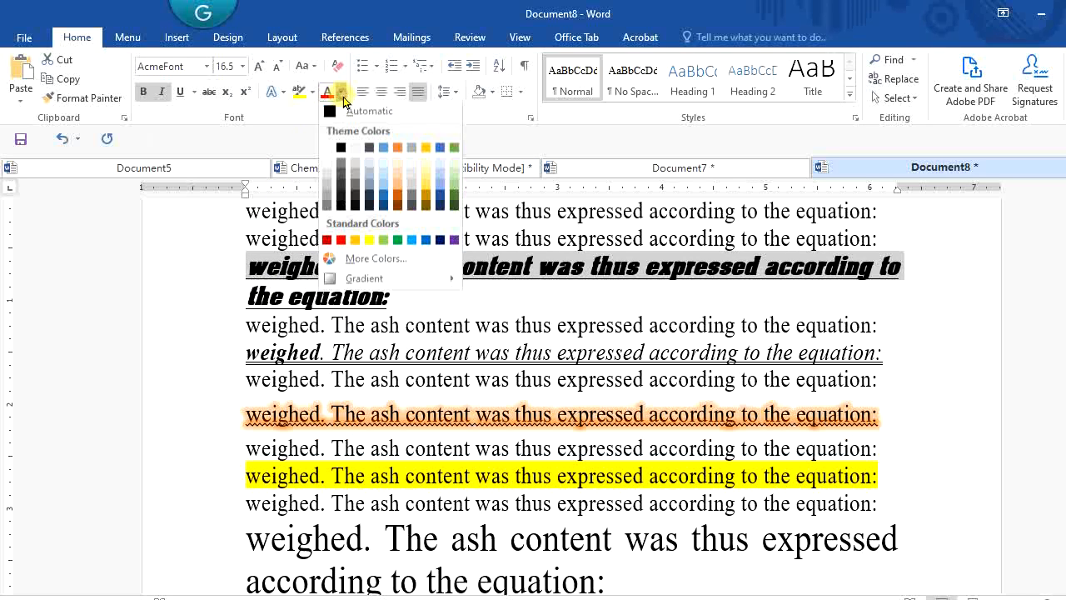
click(355, 186)
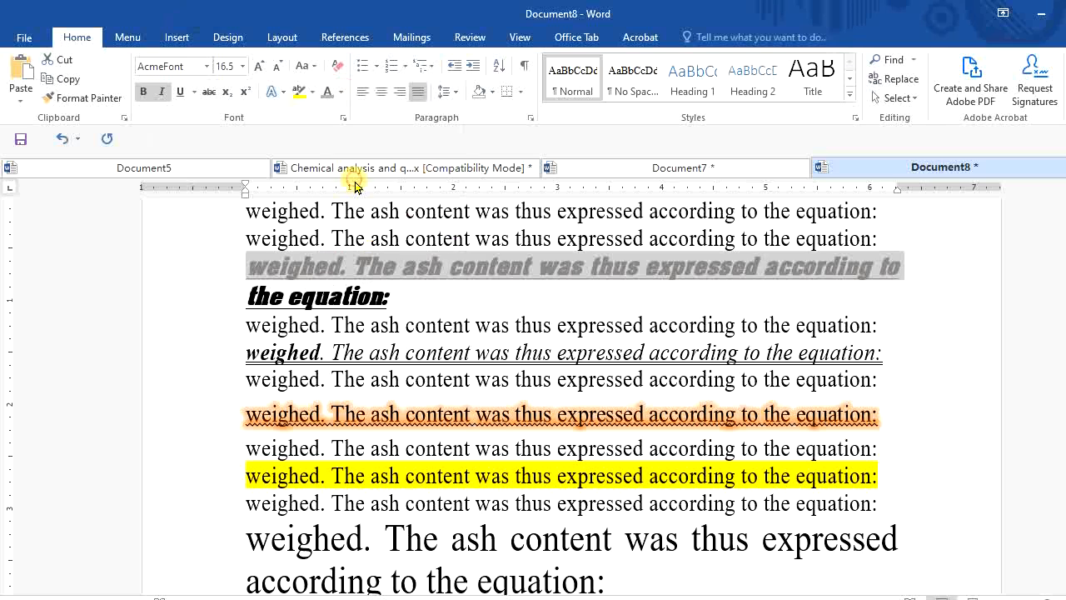
click(340, 94)
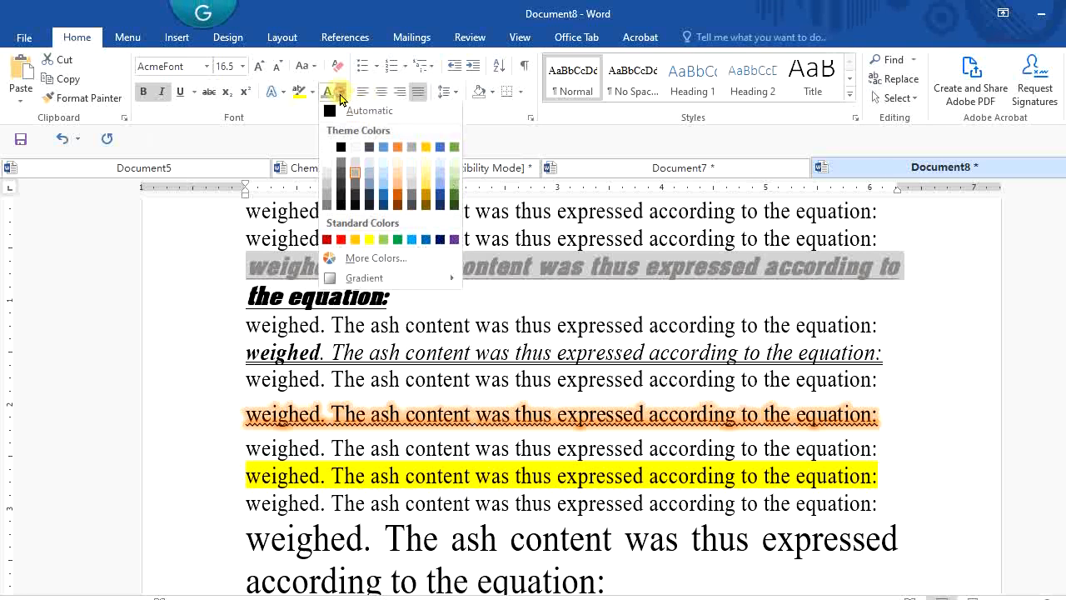
click(411, 239)
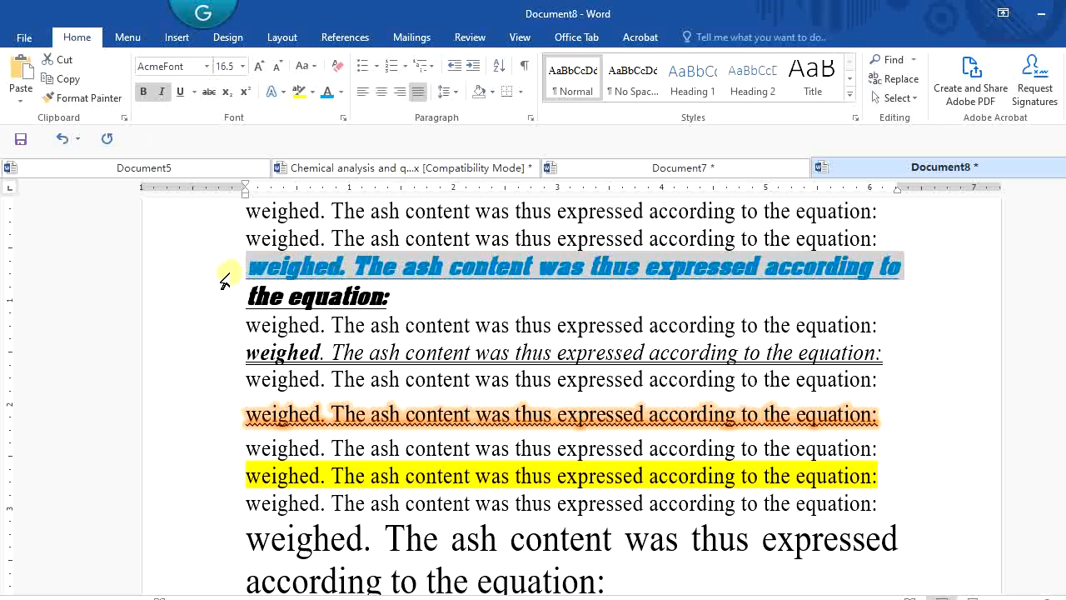
click(284, 267)
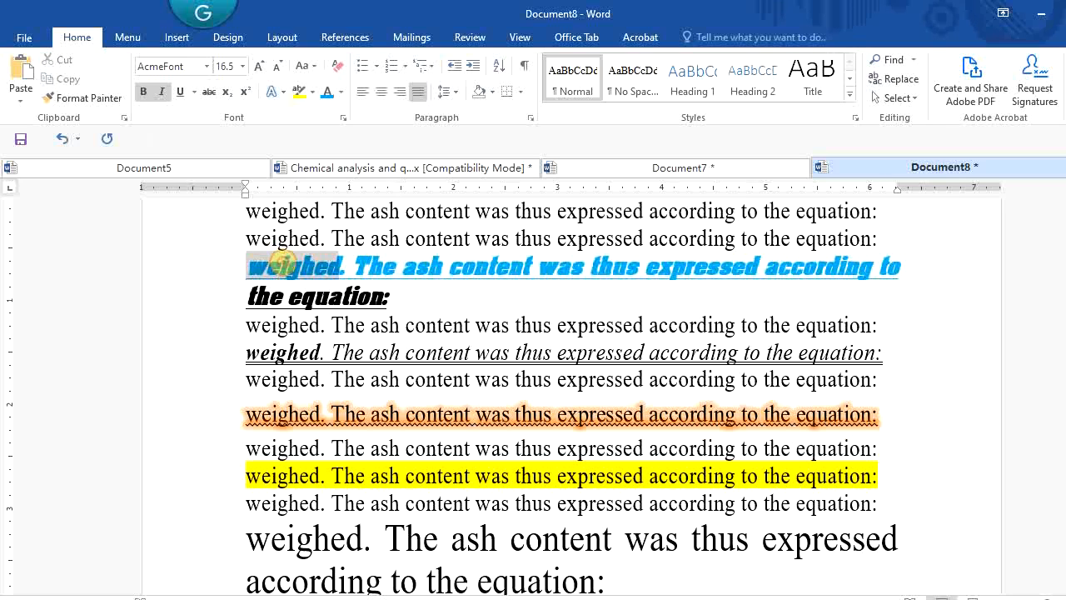
Change the second row of the AcmeFont paragraph, "the equation:", to UPPERCASE
triple_click(283, 267)
click(315, 268)
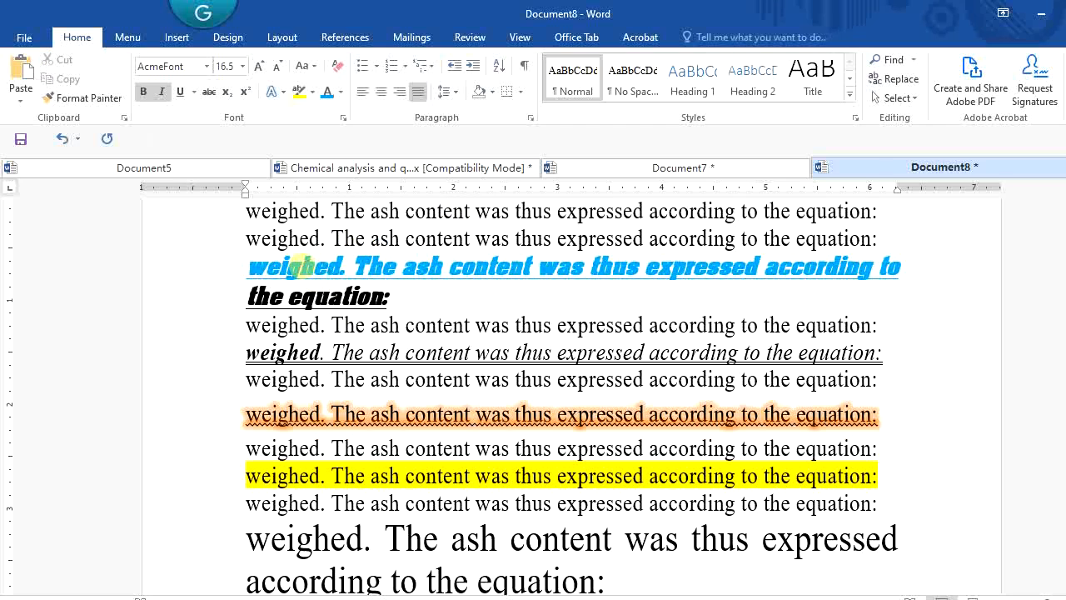
click(302, 268)
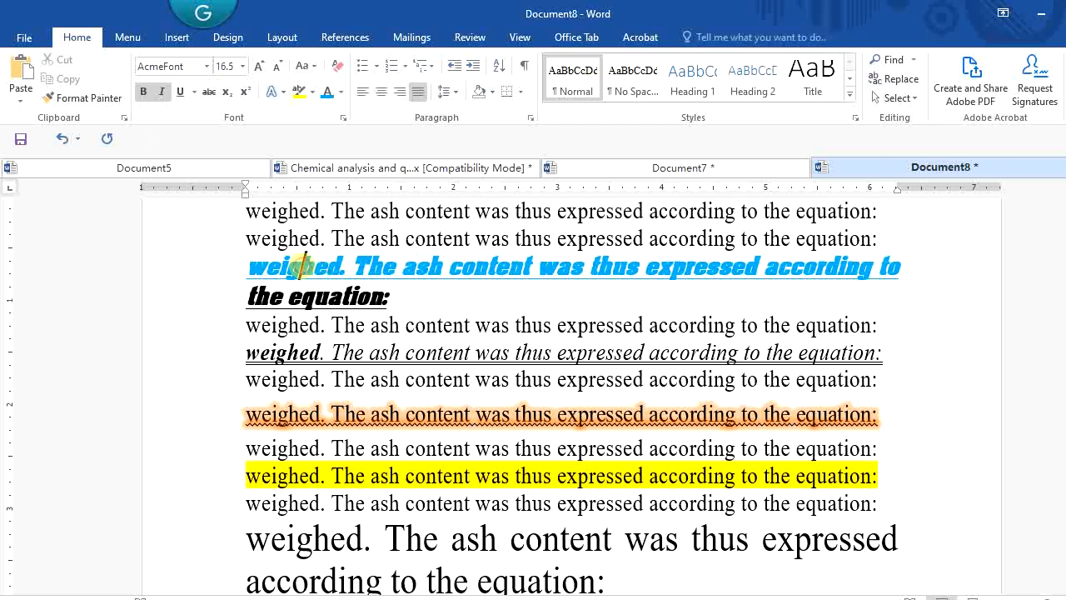
click(211, 302)
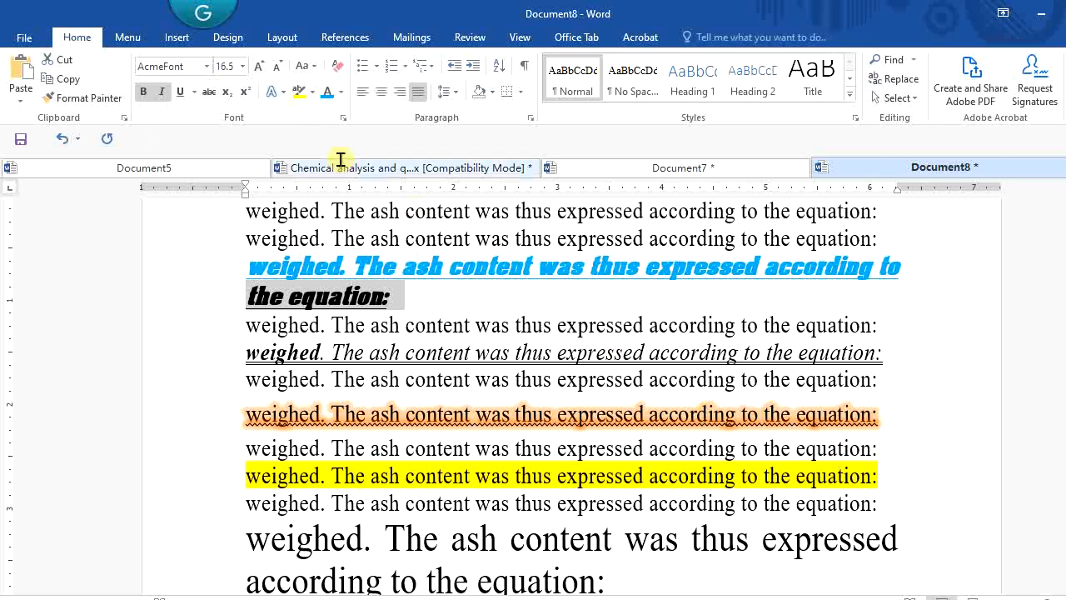
click(313, 67)
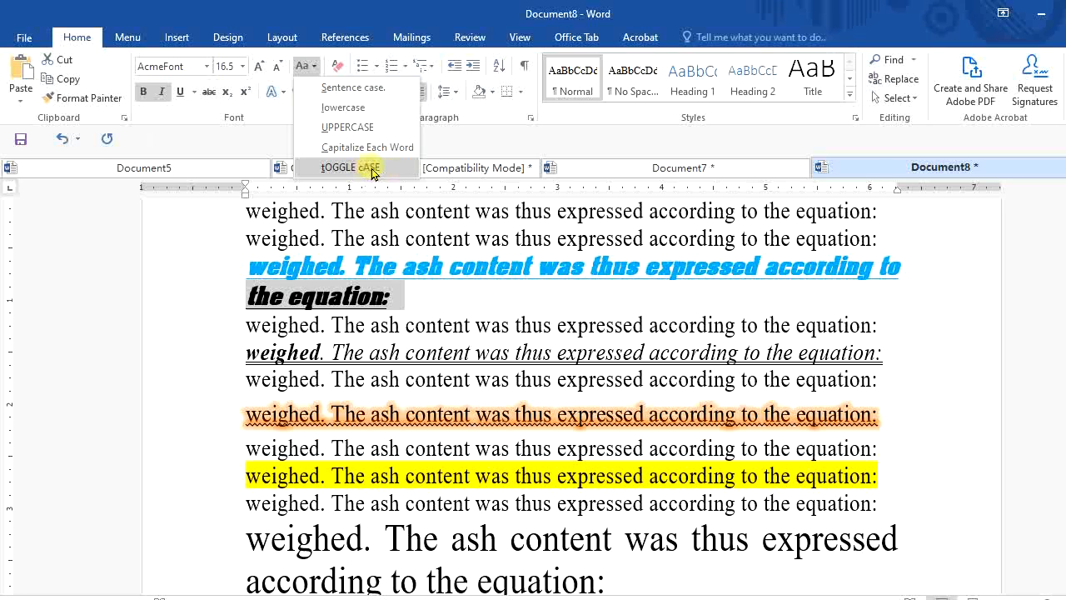
click(349, 129)
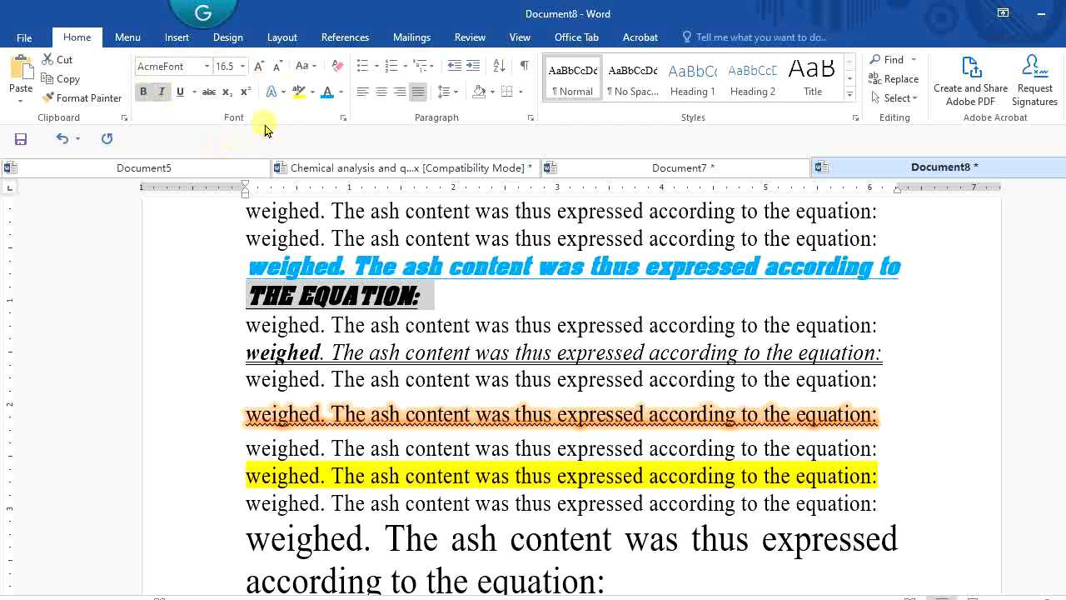
Insert 232 at the start of the line directly below the AcmeFont paragraph and make its last 2 superscript
double_click(397, 325)
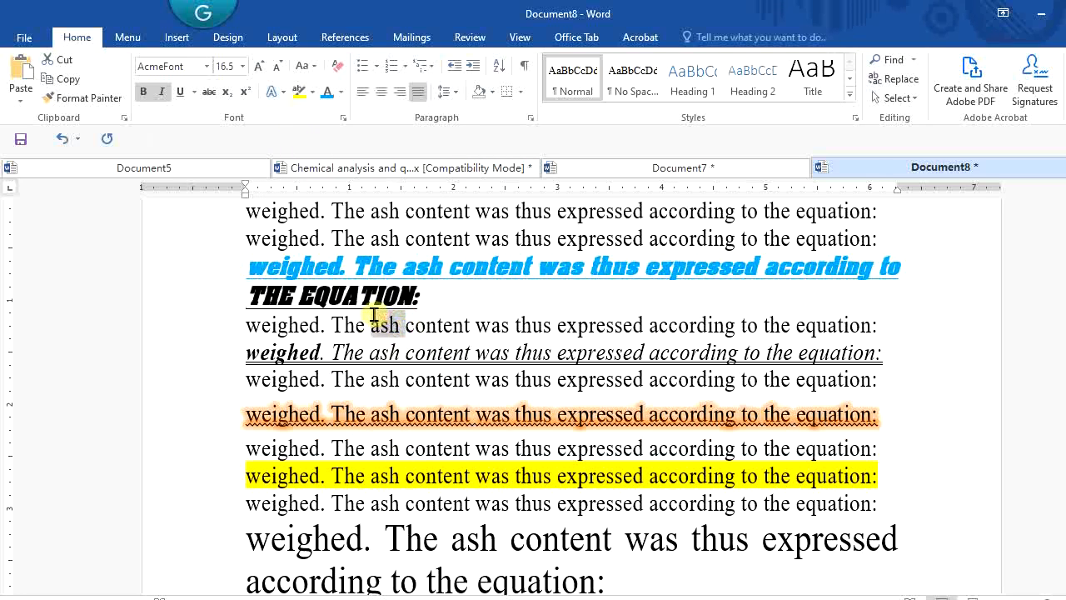
click(248, 327)
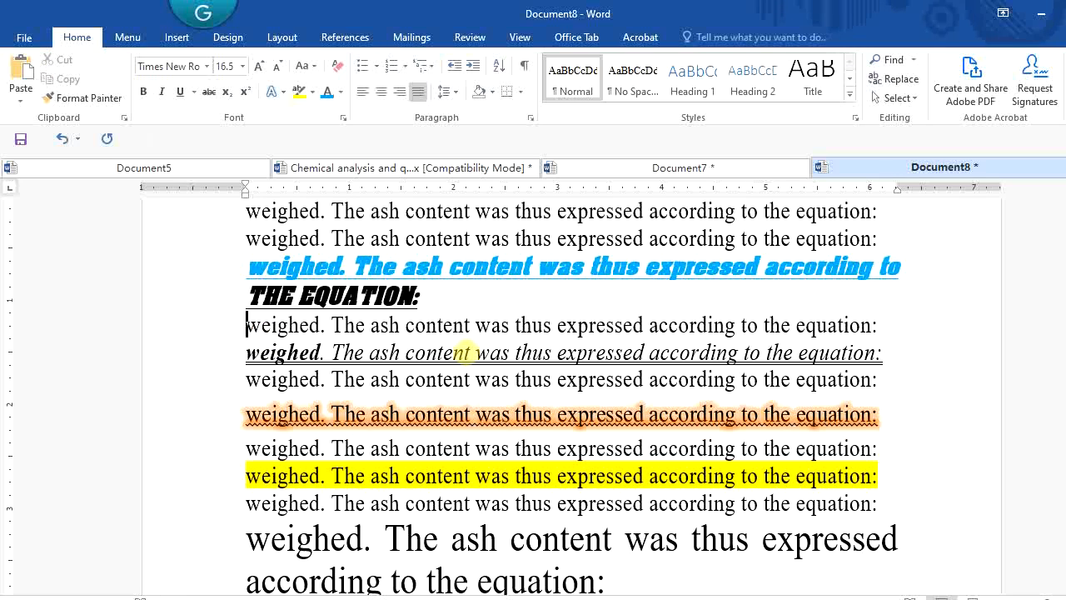
text(23)
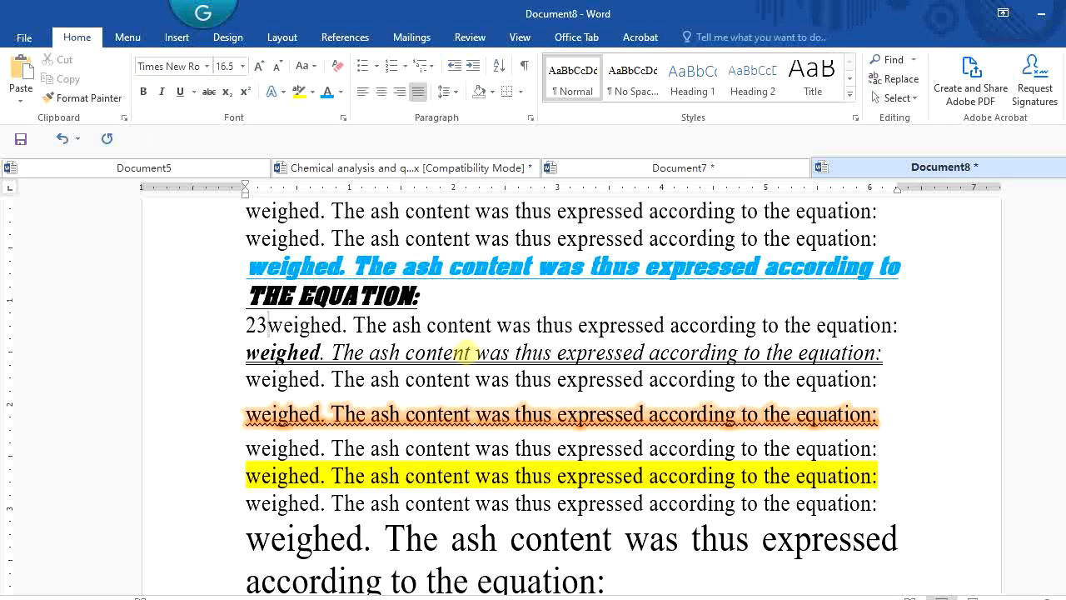
text(2)
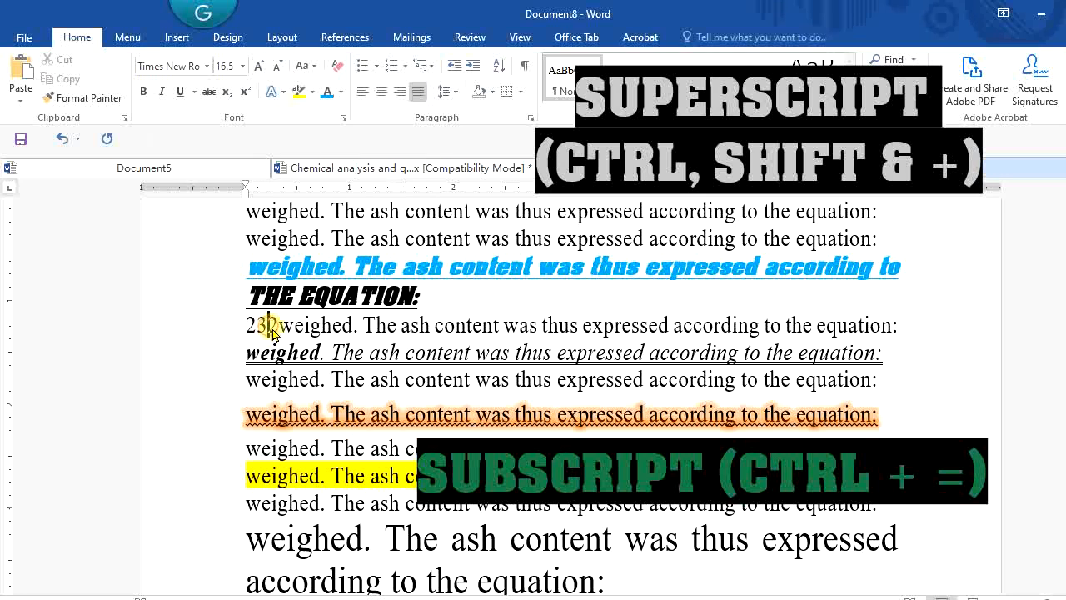
drag(267, 327, 277, 329)
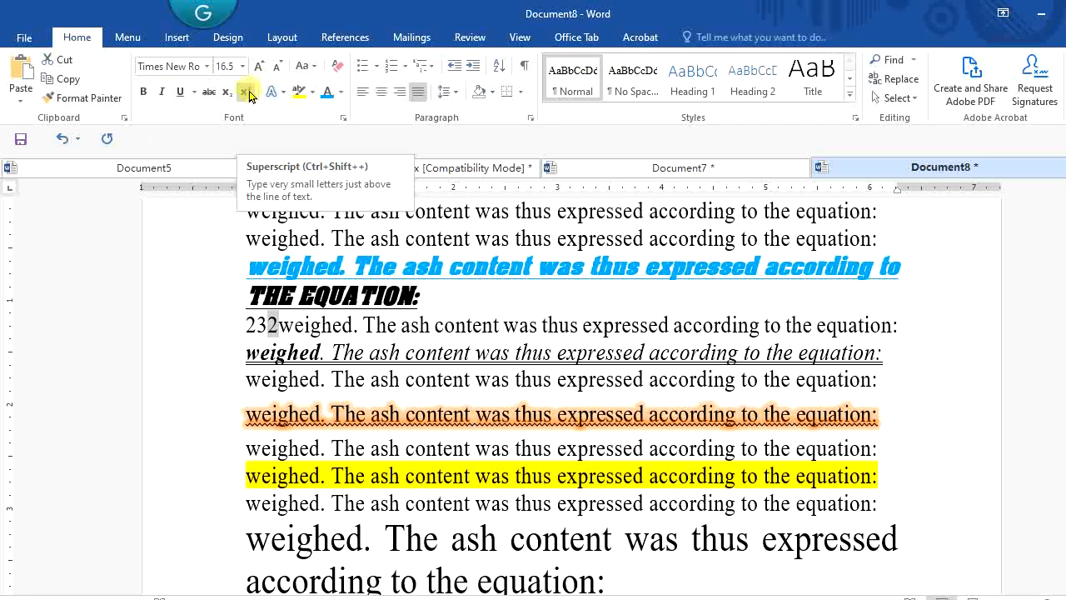
click(246, 94)
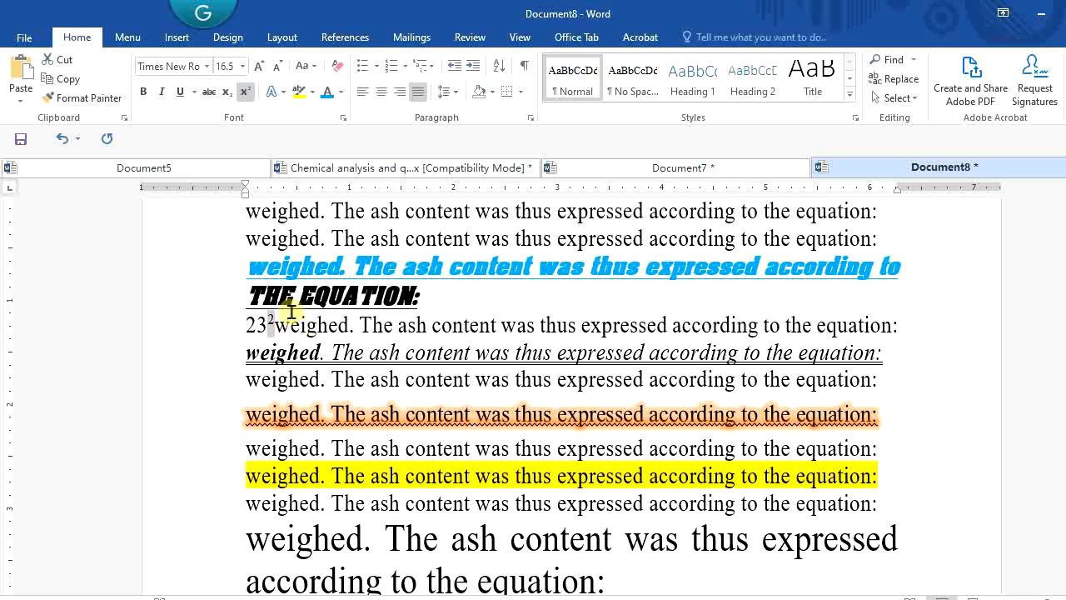
Switch the last 2 of 232 to subscript and back to superscript, undoing its deletion
click(226, 92)
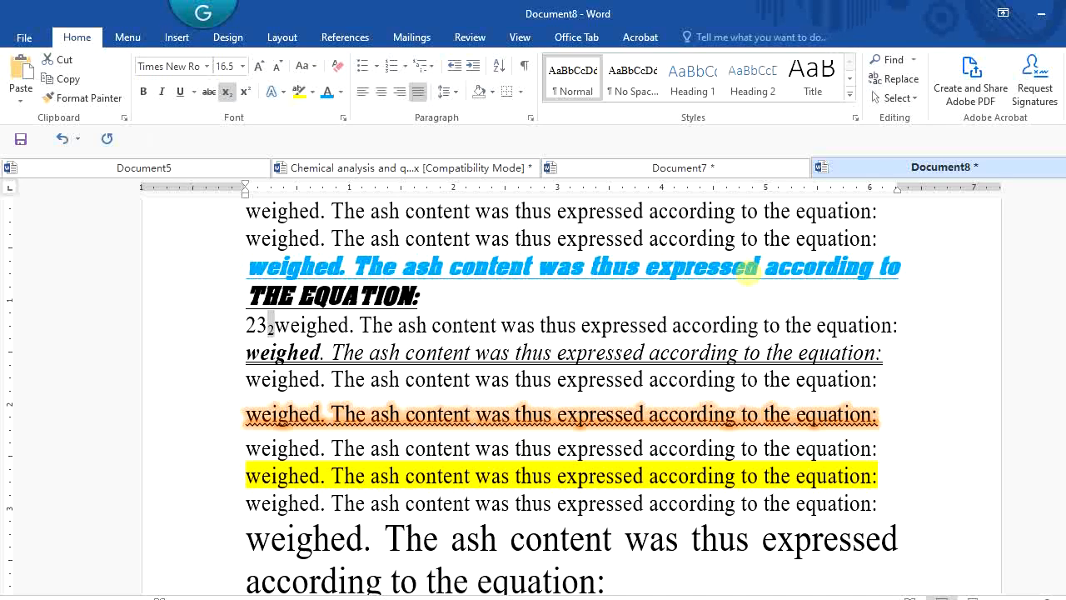
key(ctrl+shift+plus)
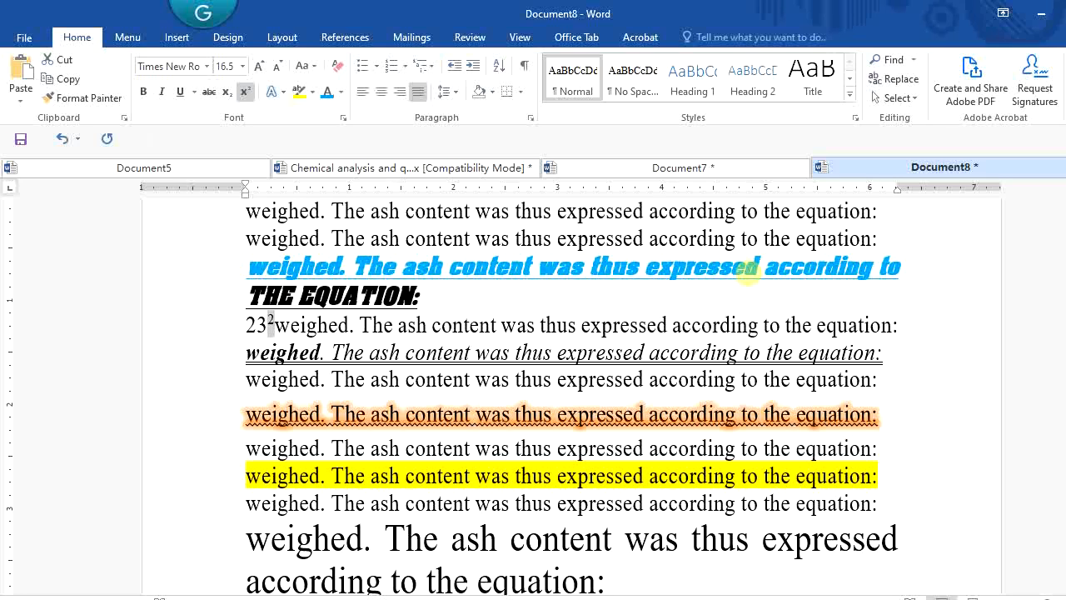
key(BackSpace)
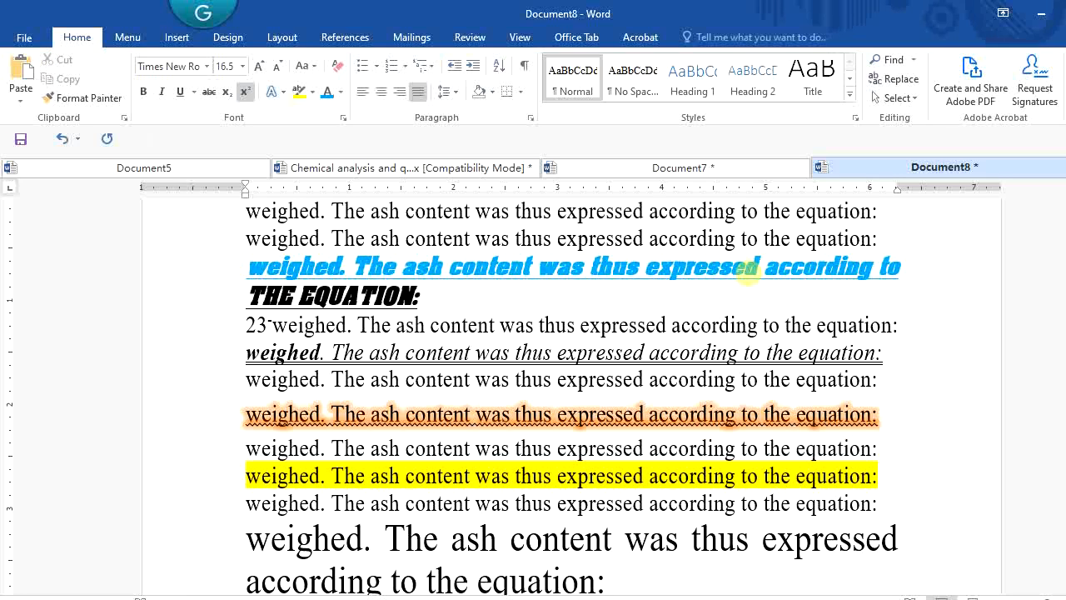
key(ctrl+z)
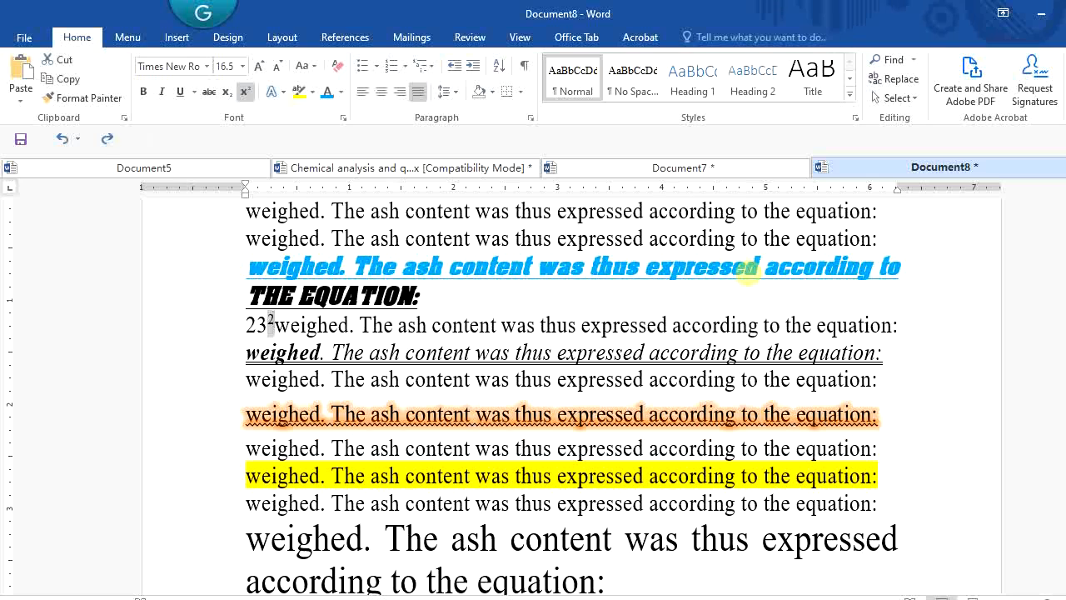
Make the last 2 of 232 subscript and deselect it
key(super+space)
key(ctrl+equal)
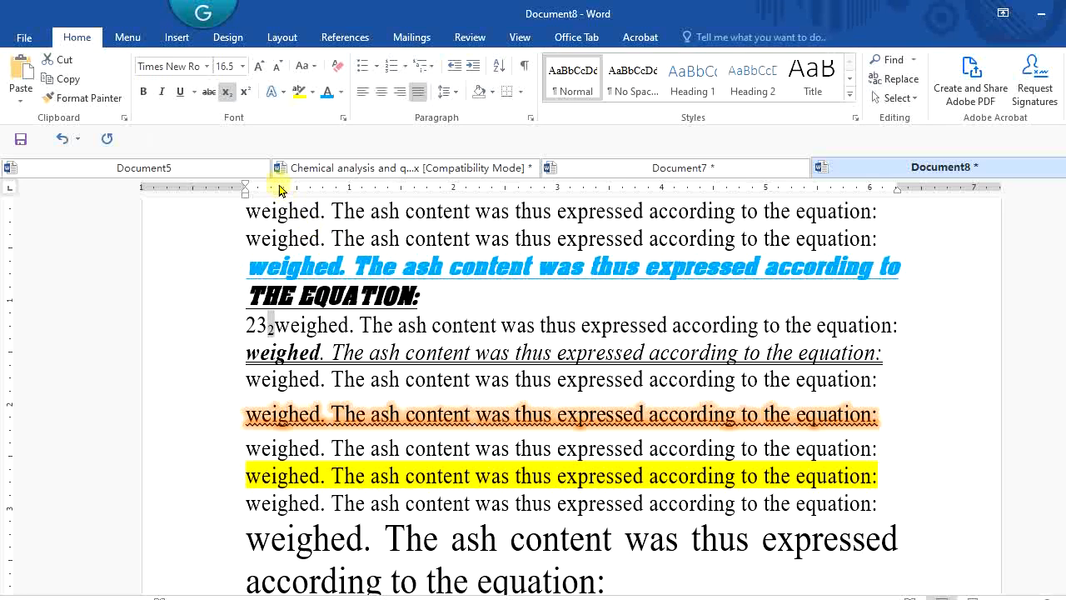
click(290, 335)
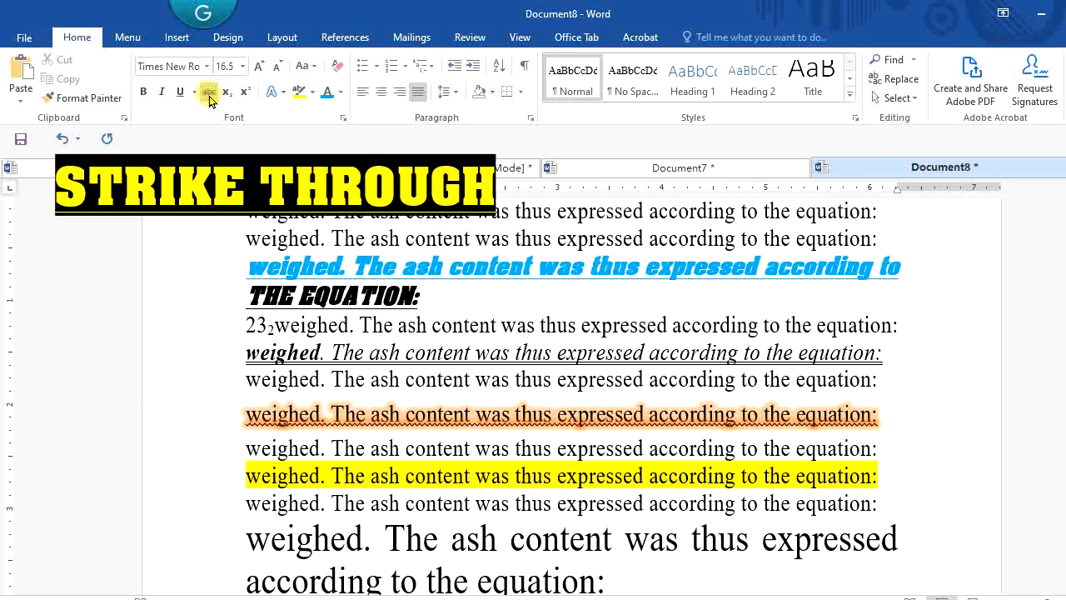
Apply strikethrough to the word "weighed" at the start of the size 26 line
double_click(304, 537)
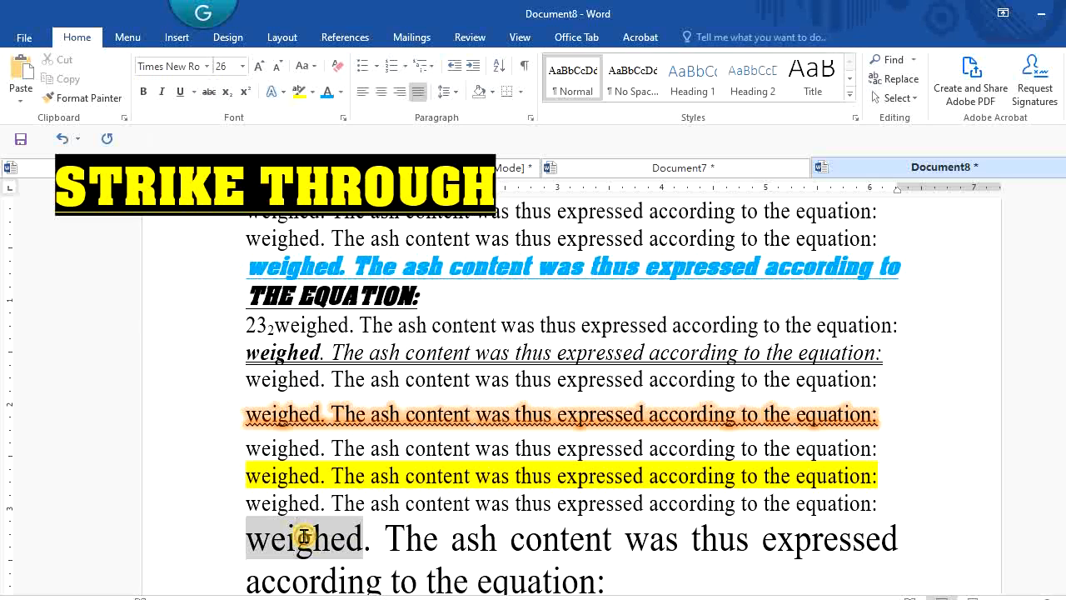
click(209, 93)
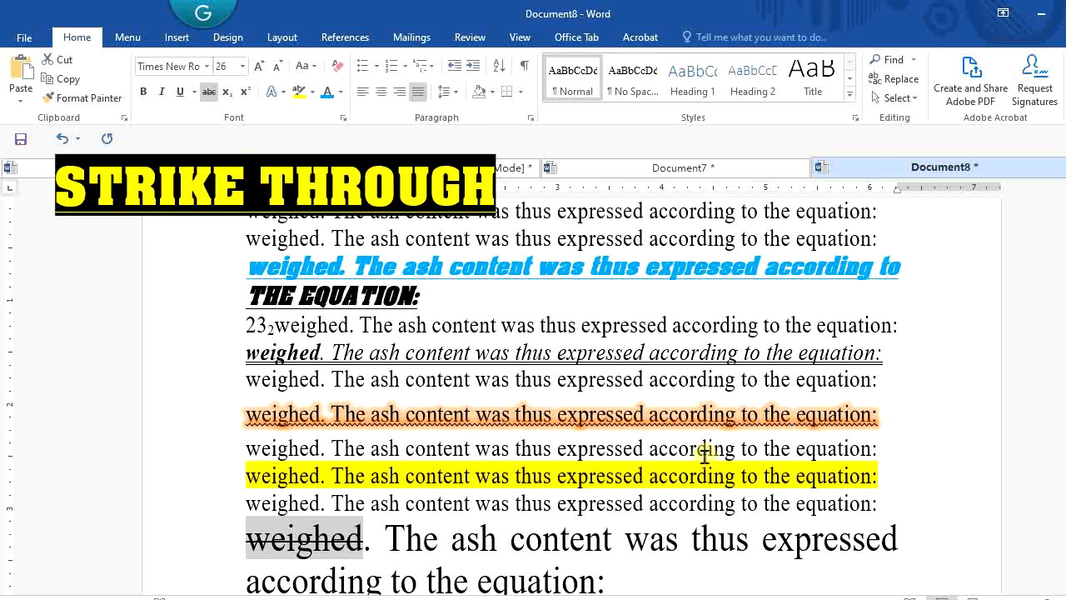
Insert a capital N before "The" in the size 26 line and apply strikethrough to it
click(384, 546)
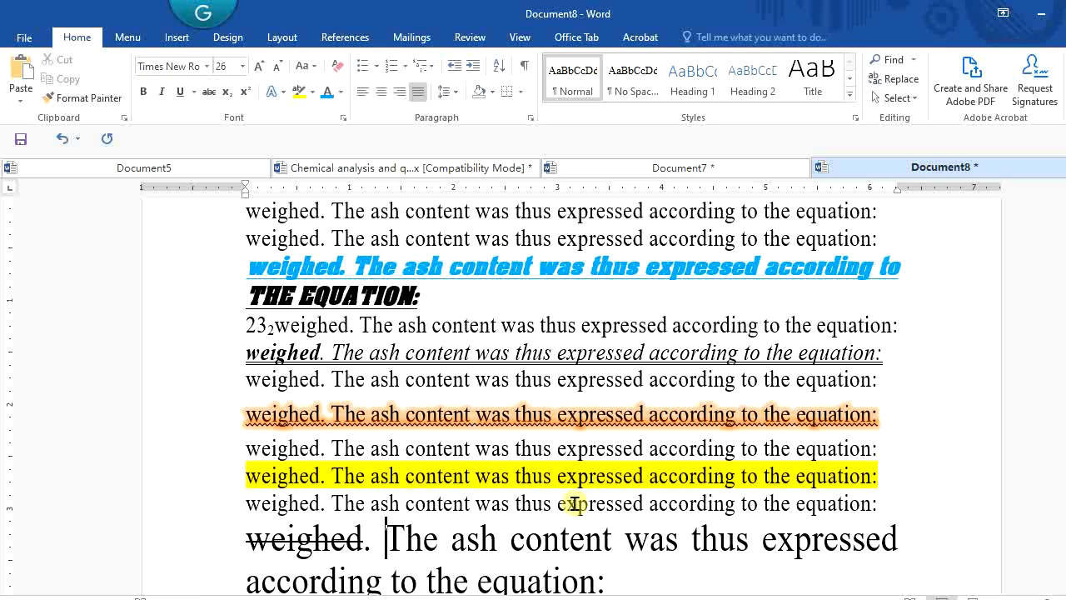
text(n)
key(BackSpace)
text(N)
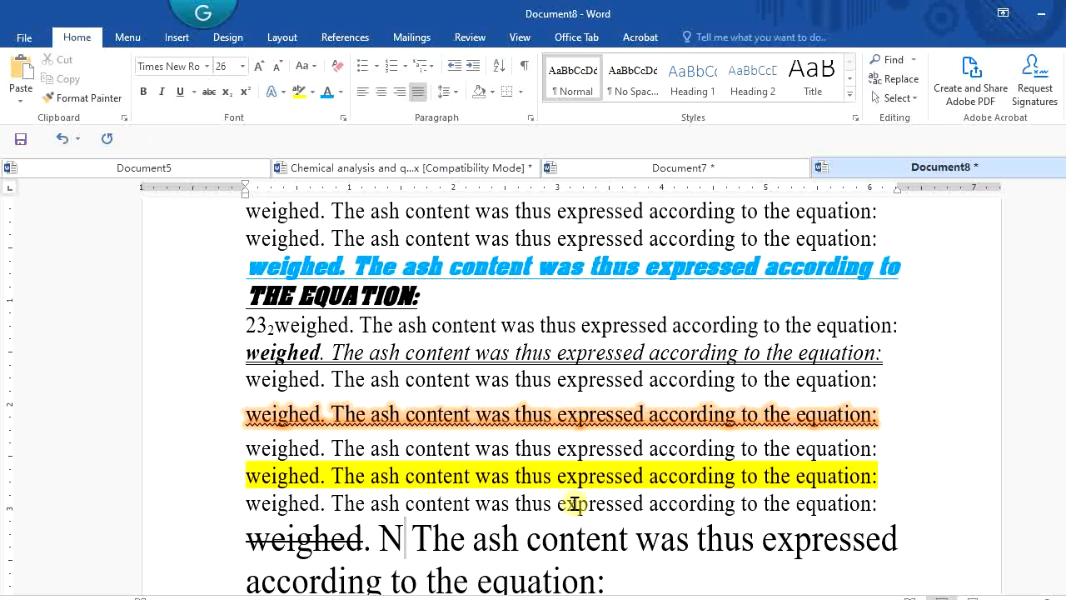
key(shift+Left)
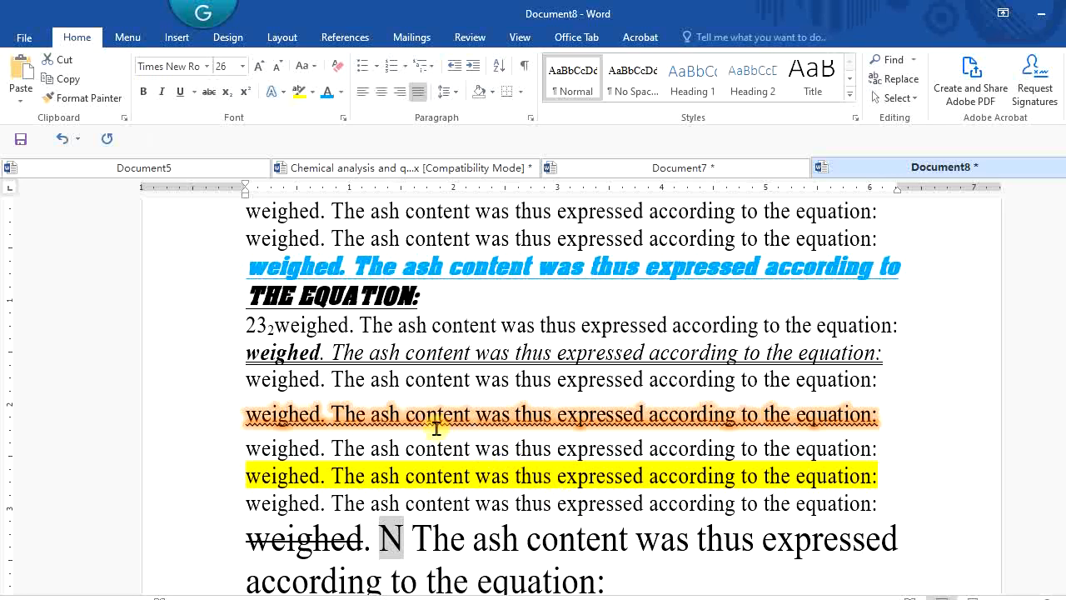
click(210, 96)
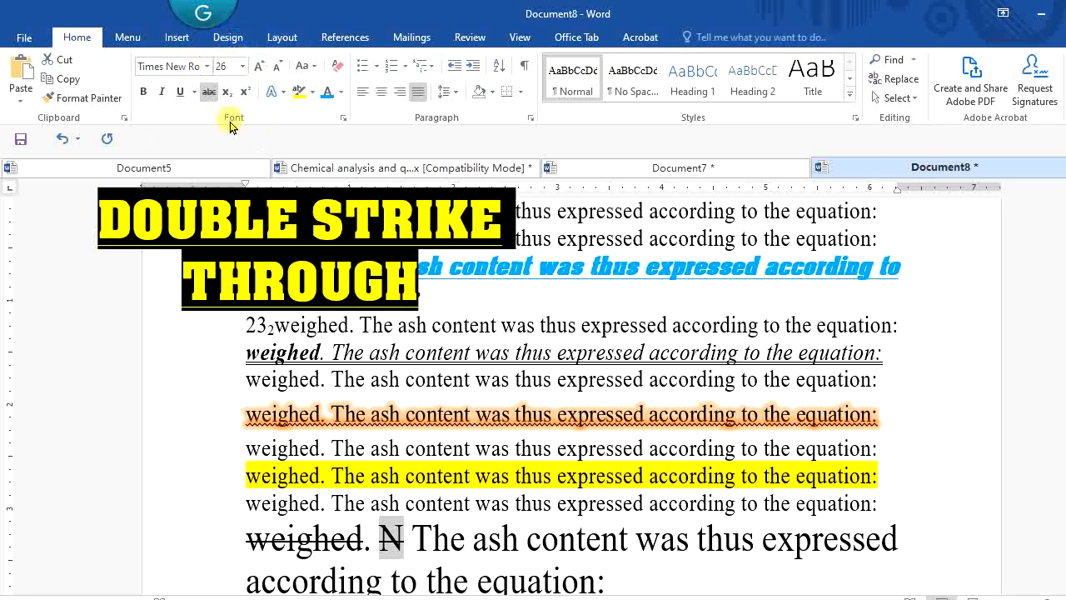
Replace the single strikethrough on the inserted N with Double strikethrough through the font settings
click(342, 119)
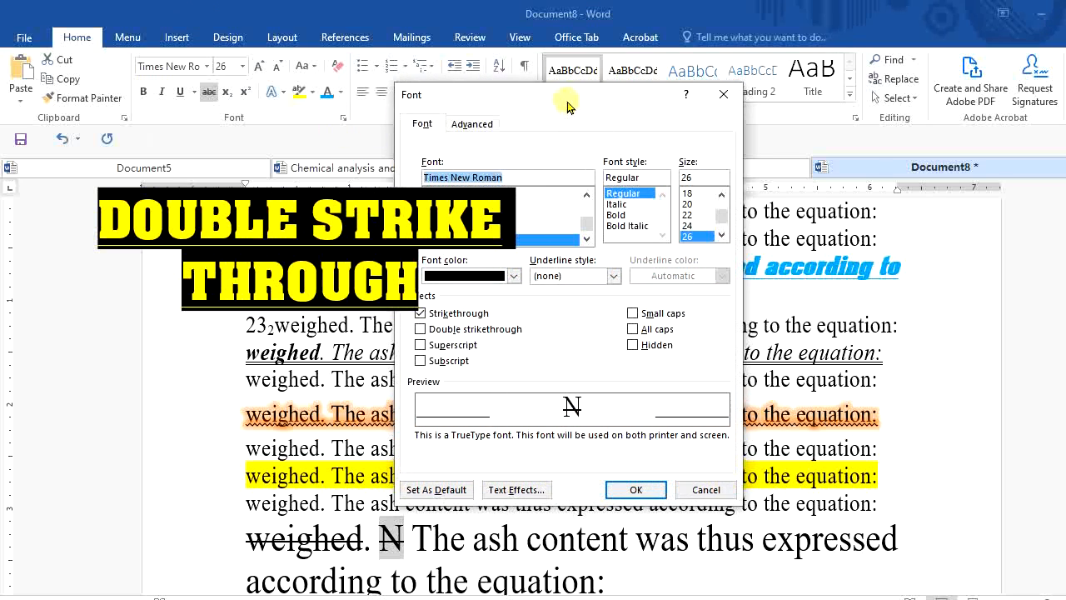
drag(566, 104, 753, 89)
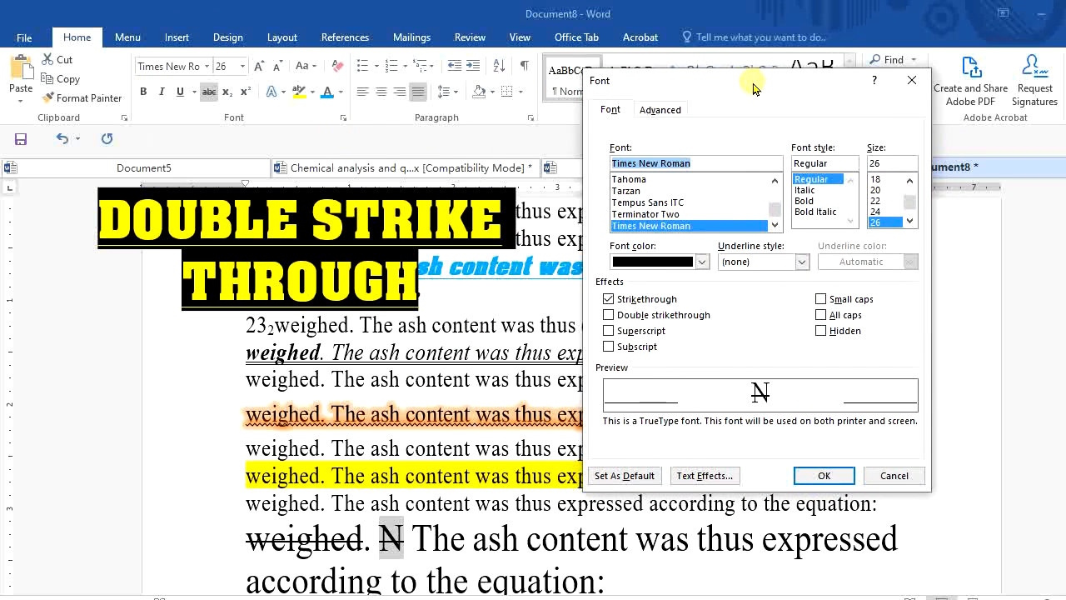
click(608, 299)
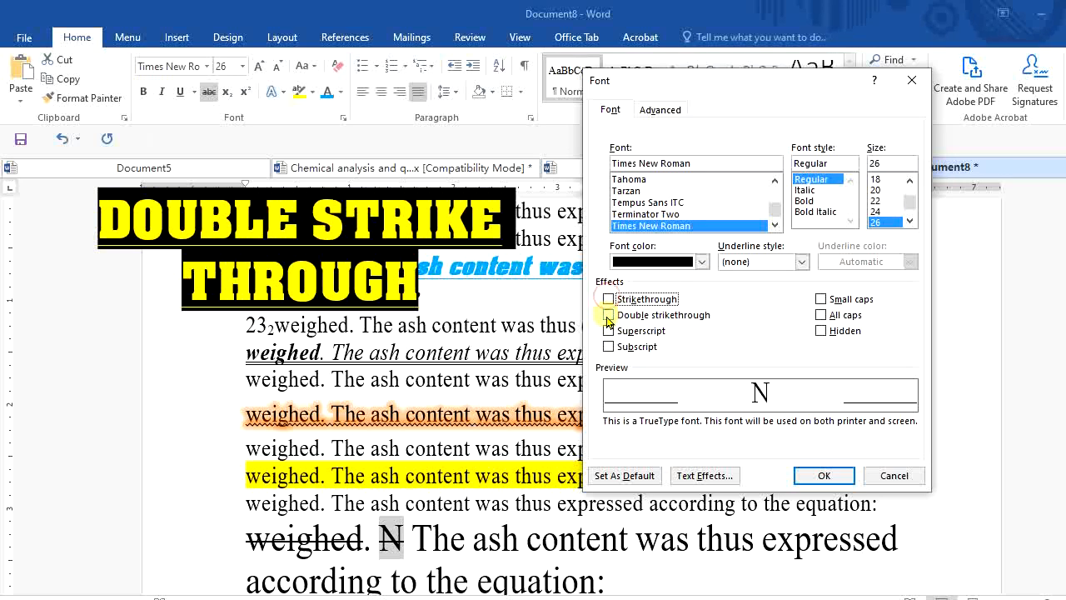
click(608, 315)
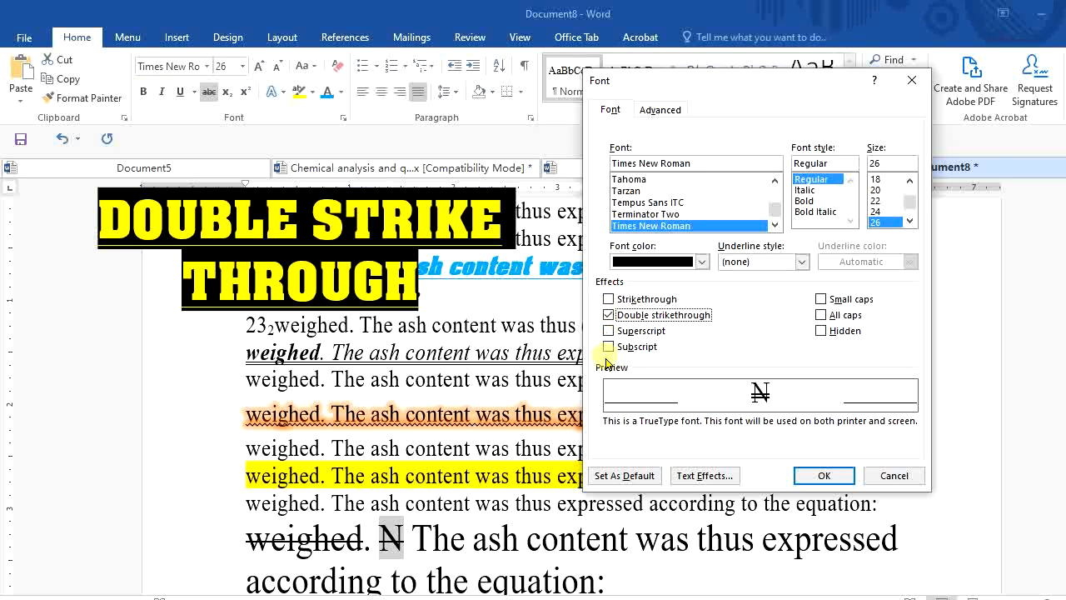
click(820, 476)
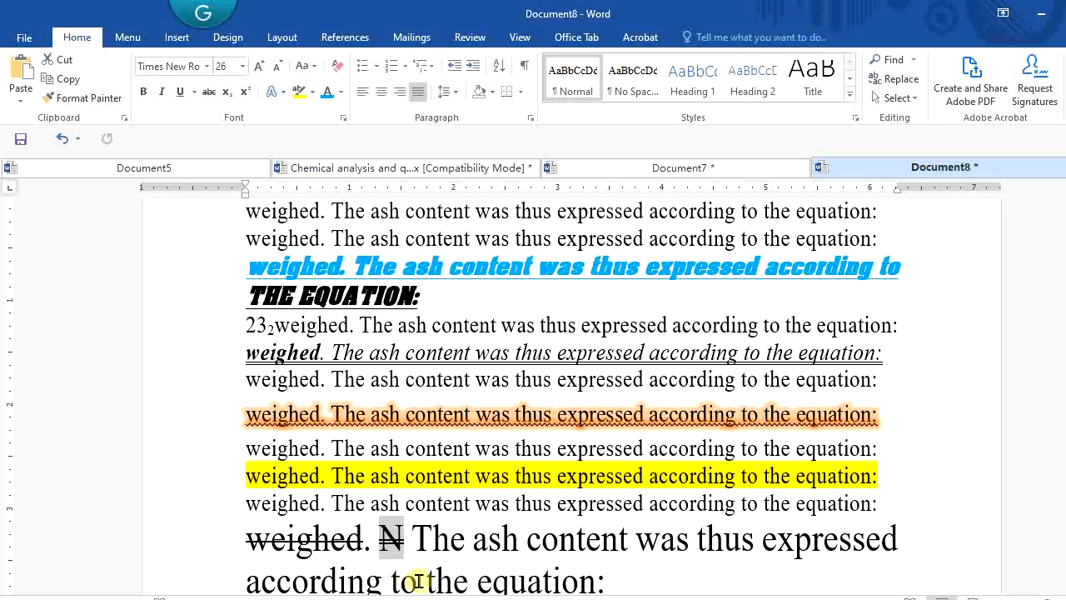
Choose the Splash font with the N's other formatting and set it as default for all documents based on the Normal.dotm template
click(344, 118)
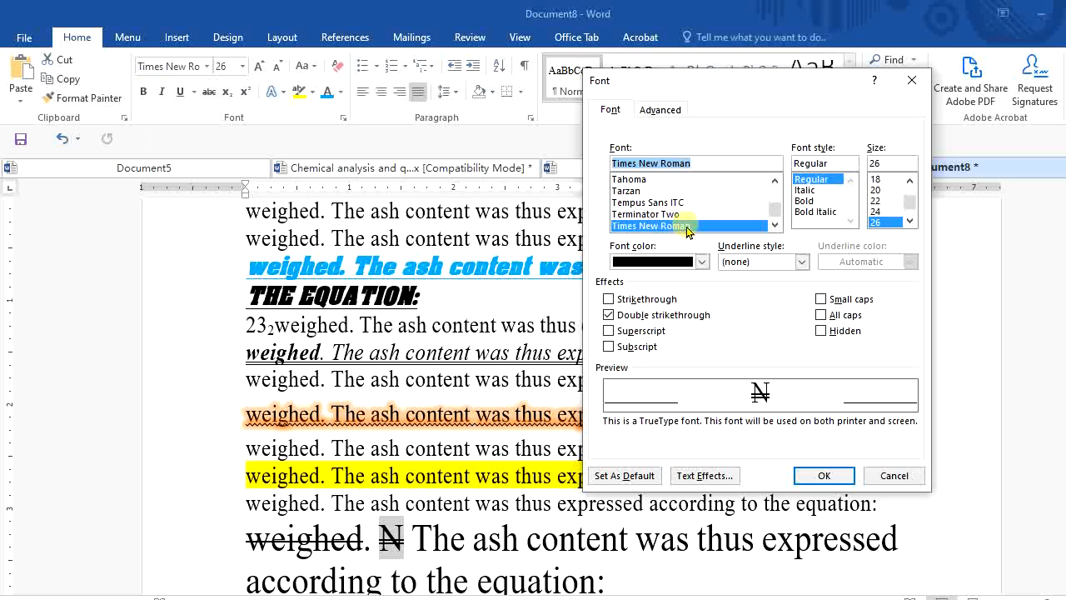
scroll(770, 193, up, 5)
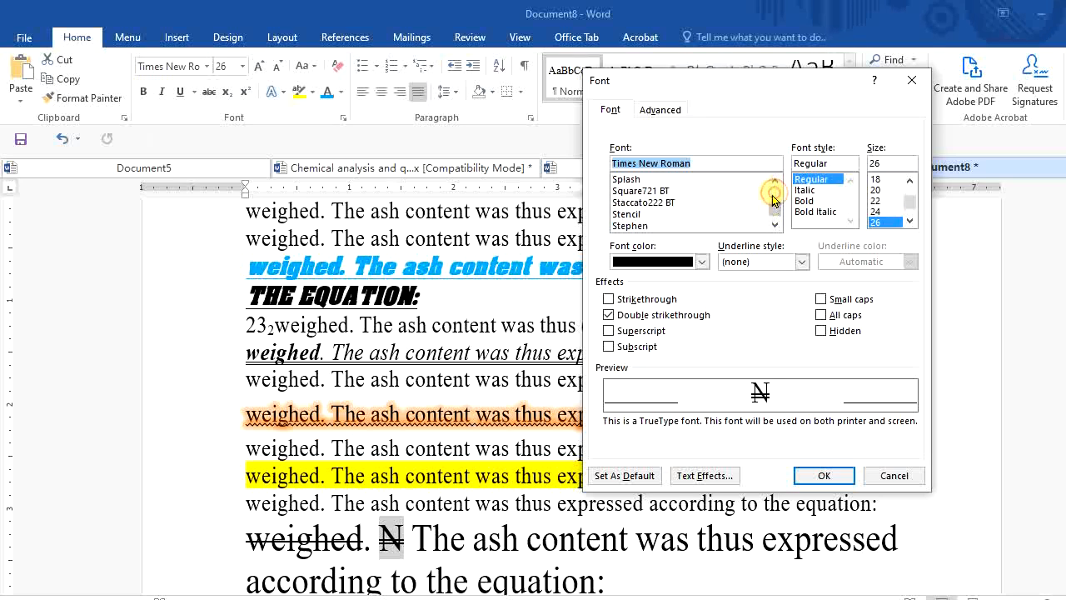
click(626, 180)
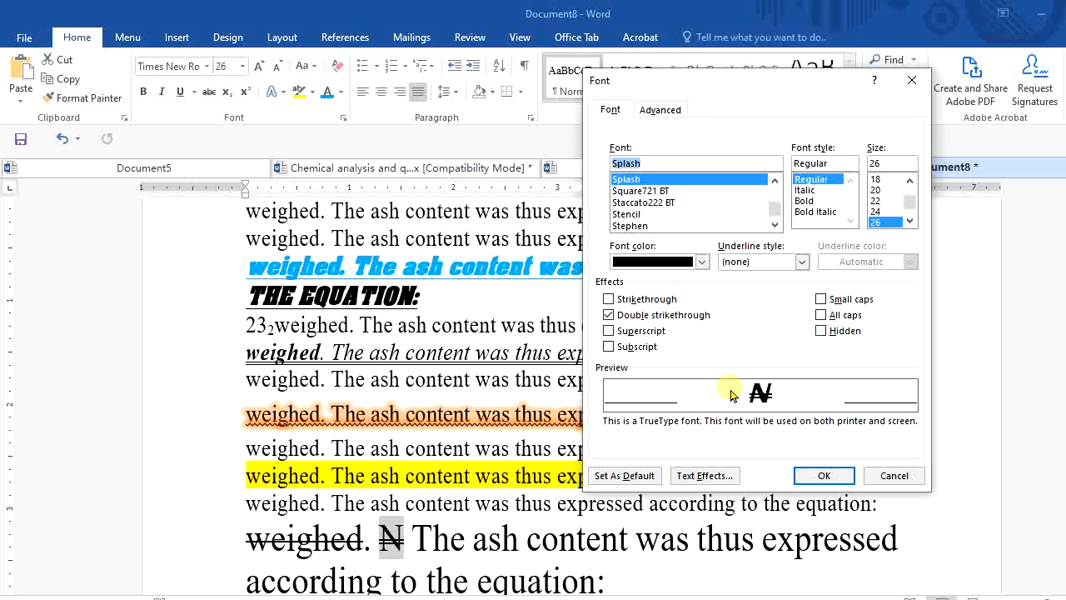
click(631, 481)
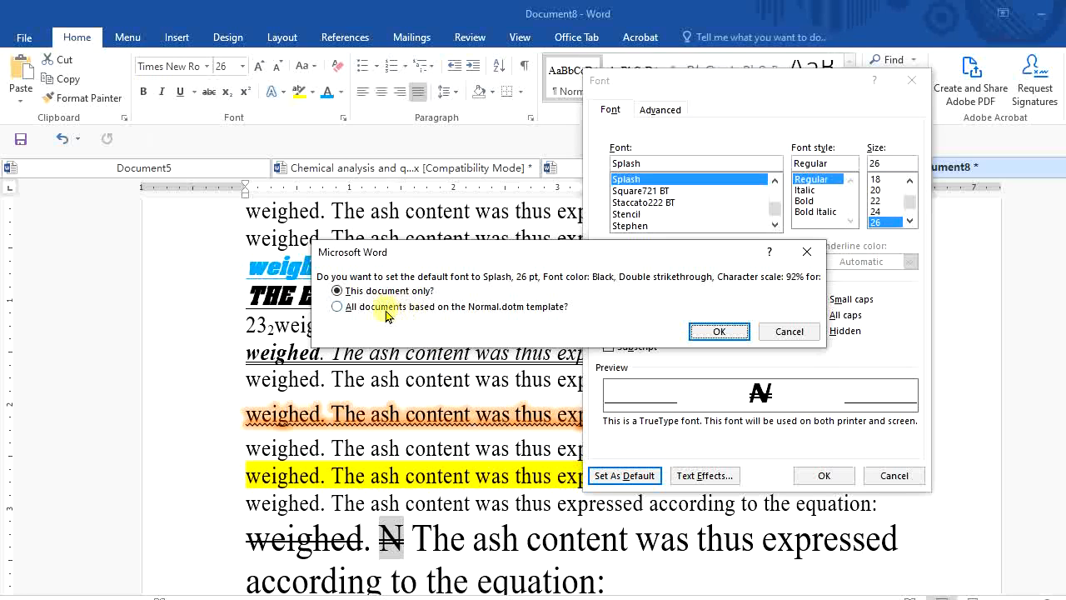
click(338, 308)
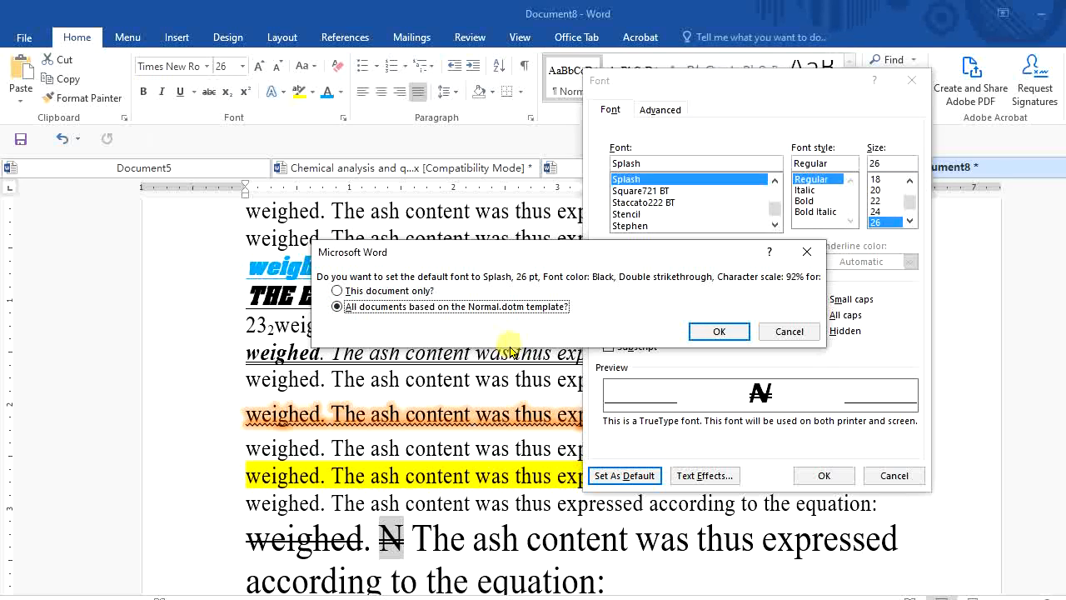
click(719, 331)
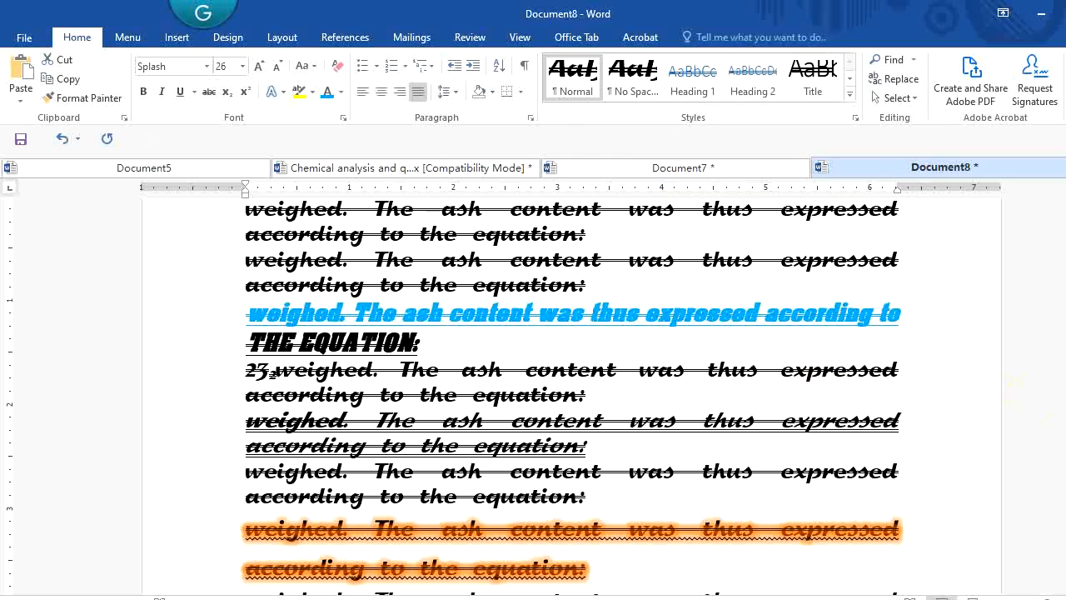
scroll(572, 397, up, 3)
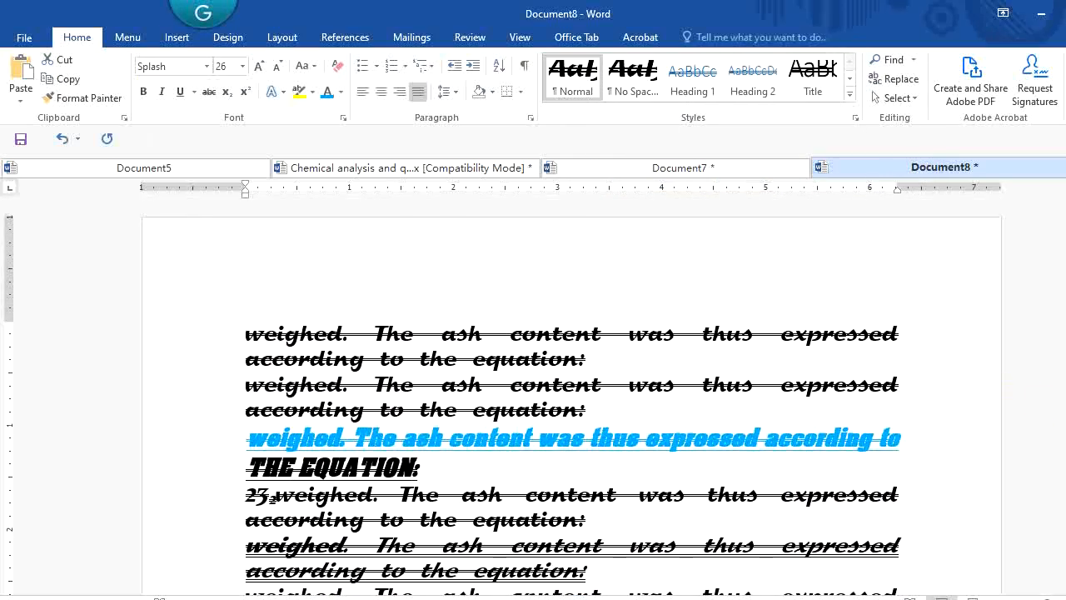
Create a new blank document to check its default font and compare it with the existing Chemical analysis document
scroll(571, 397, down, 6)
scroll(572, 397, down, 10)
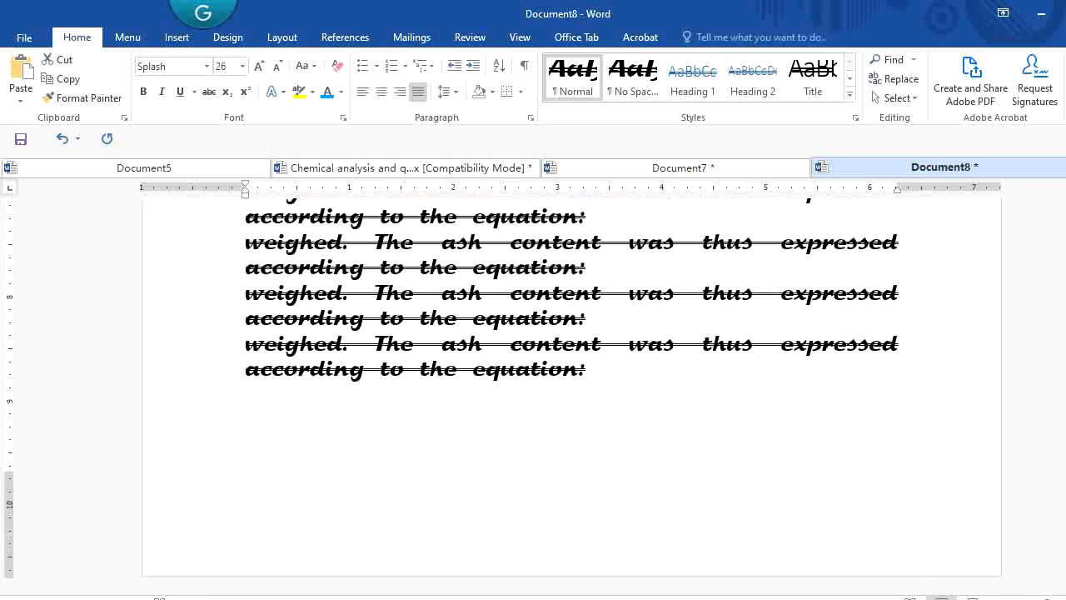
scroll(571, 397, up, 8)
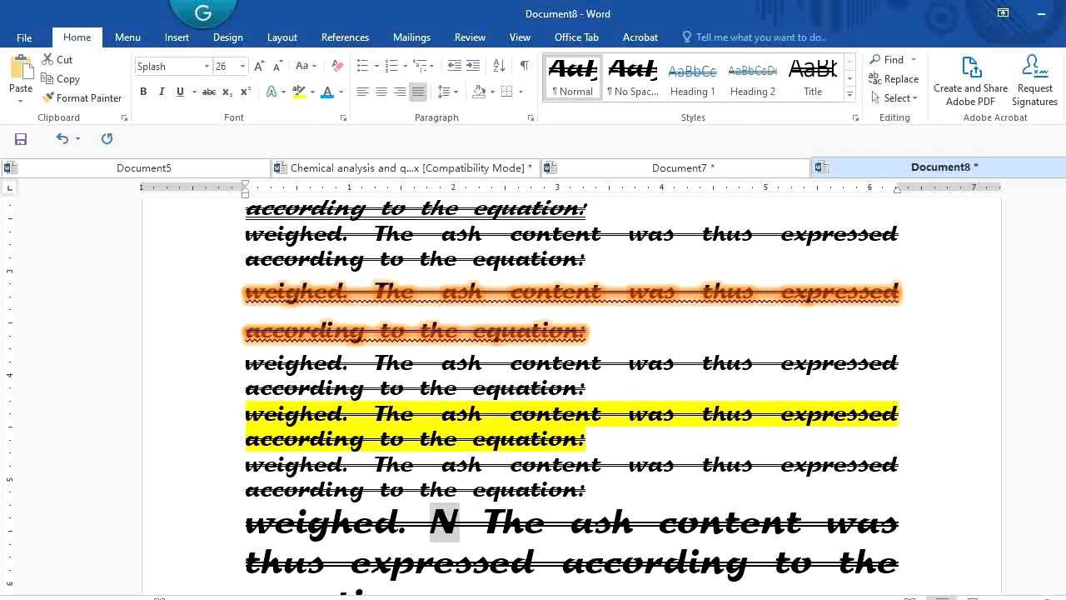
key(ctrl+n)
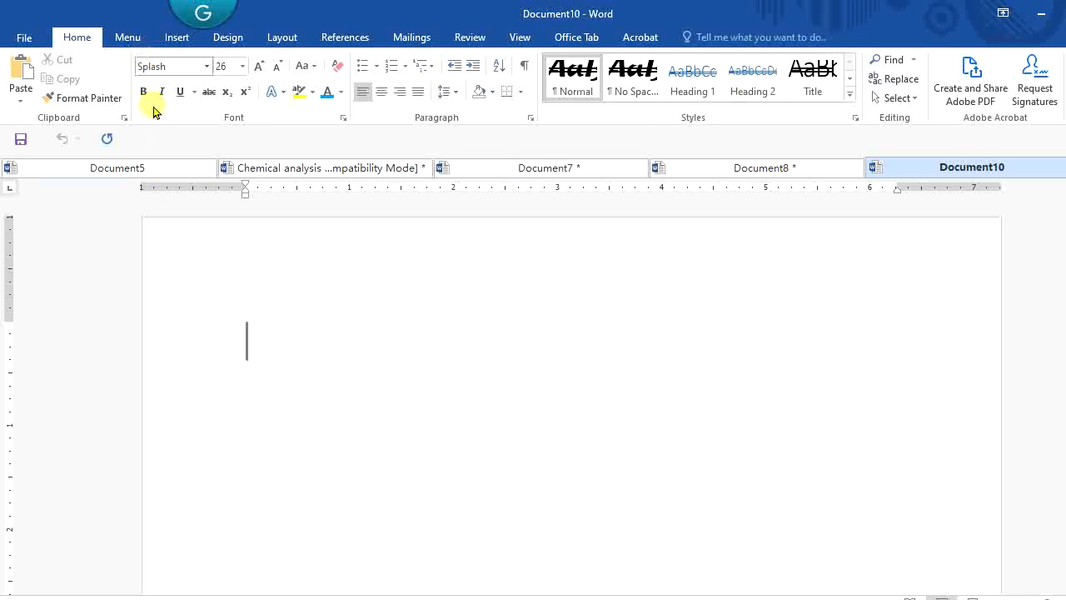
click(375, 173)
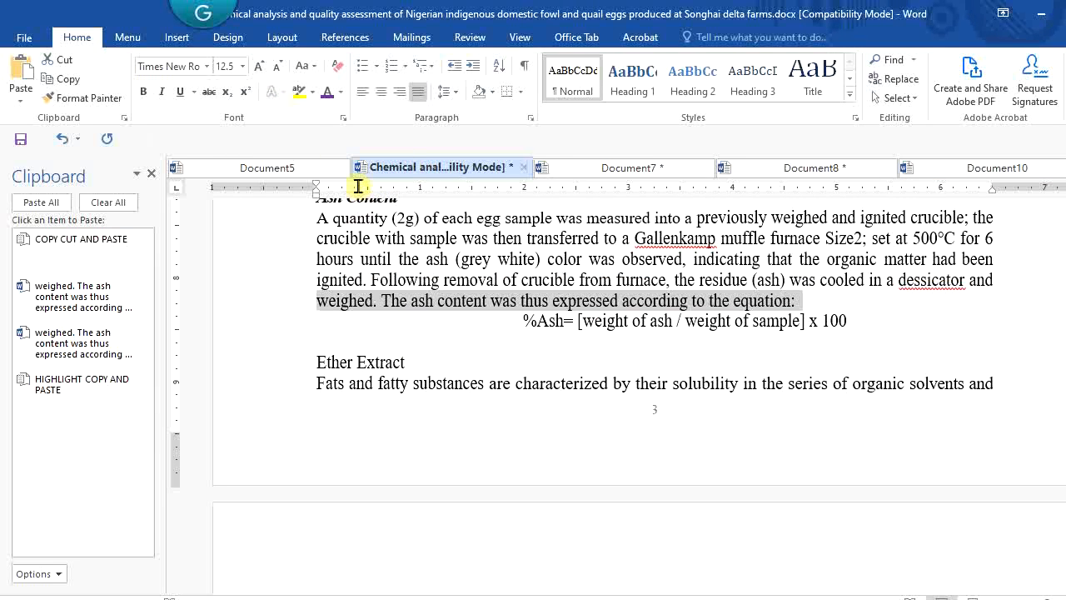
Return to Document8 and turn off Double strikethrough for the selected N in the font settings
click(833, 169)
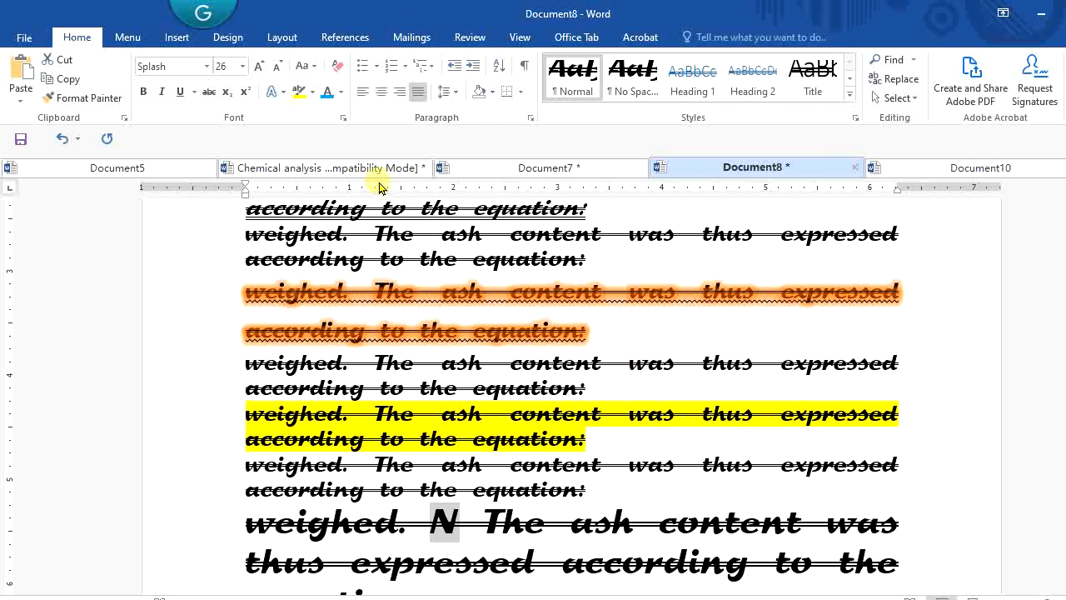
click(343, 118)
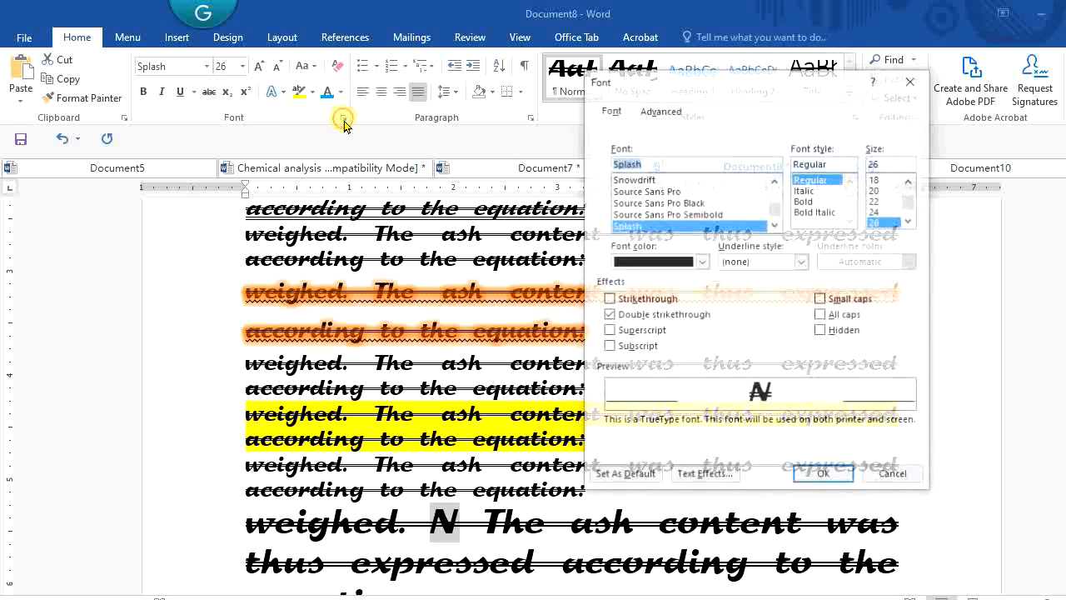
click(608, 315)
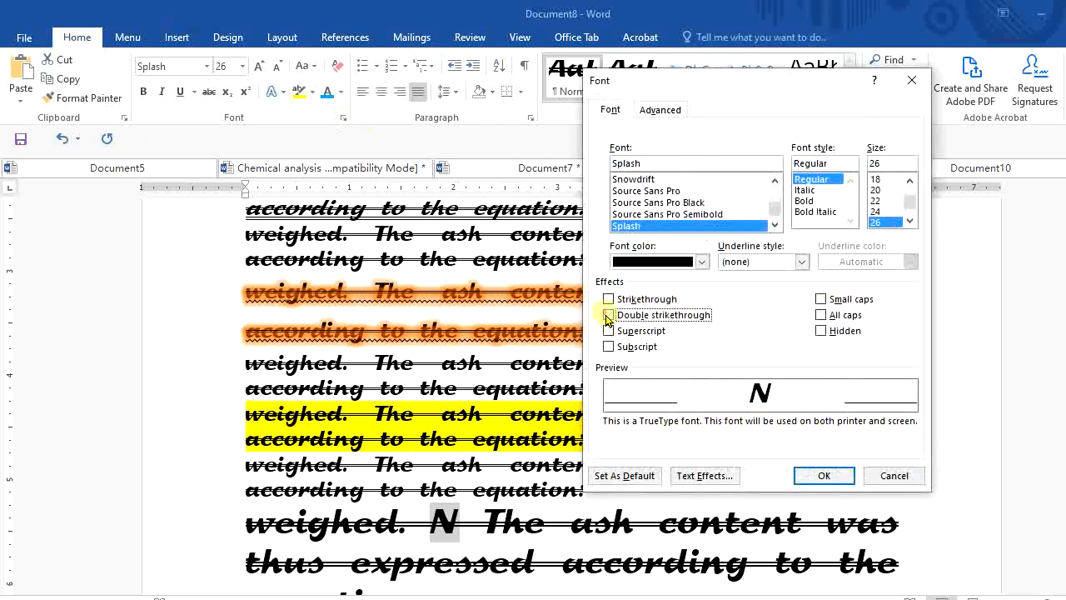
Replace the font chosen for the N with Times New Roman in the font settings
click(680, 161)
key(BackSpace)
key(BackSpace)
key(BackSpace)
key(BackSpace)
key(BackSpace)
key(BackSpace)
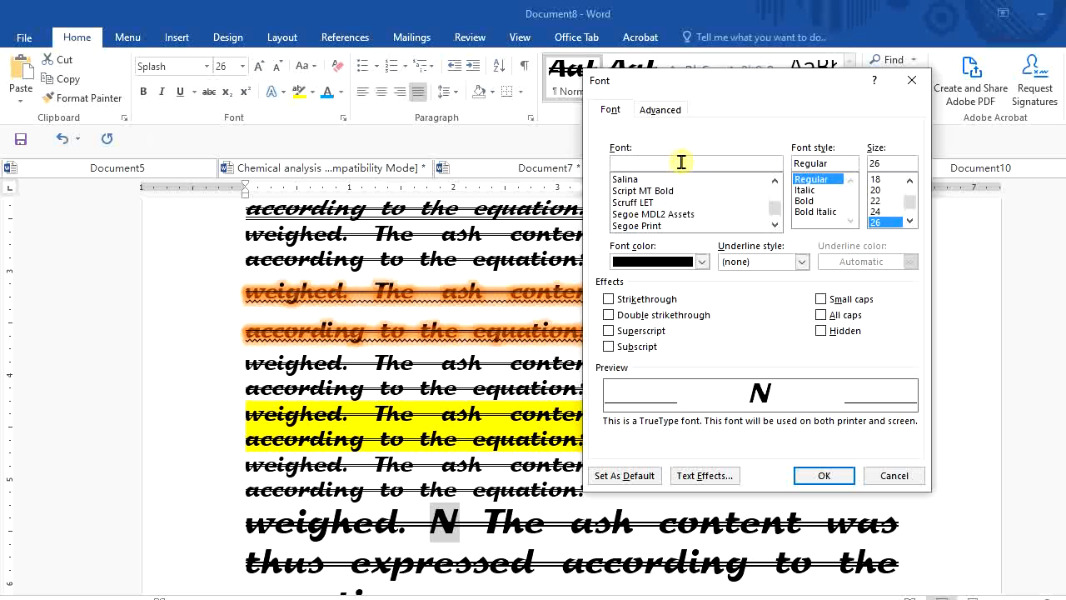
text(TIME)
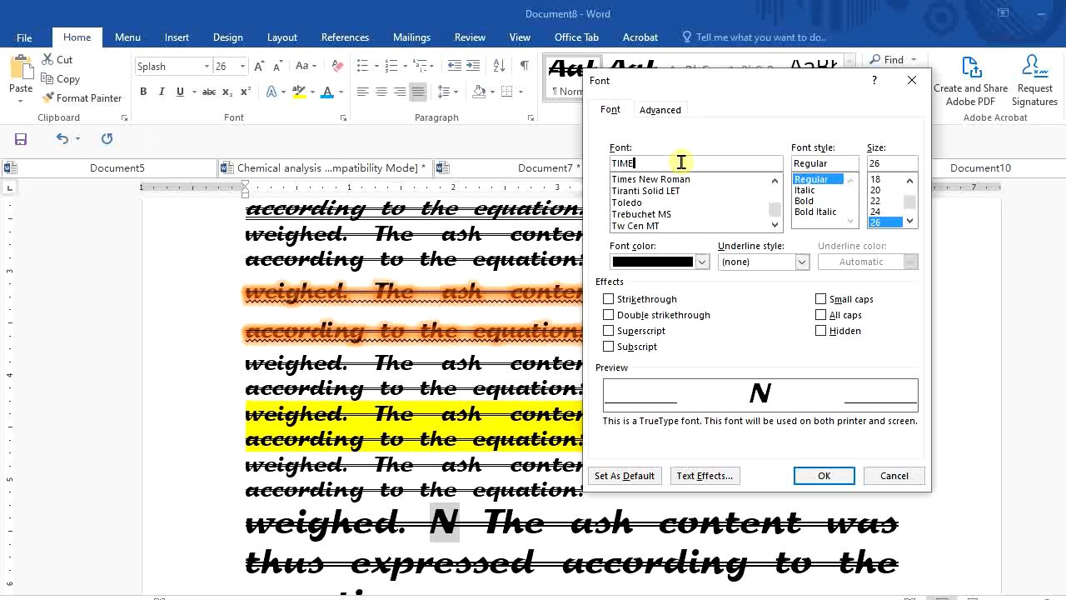
click(636, 181)
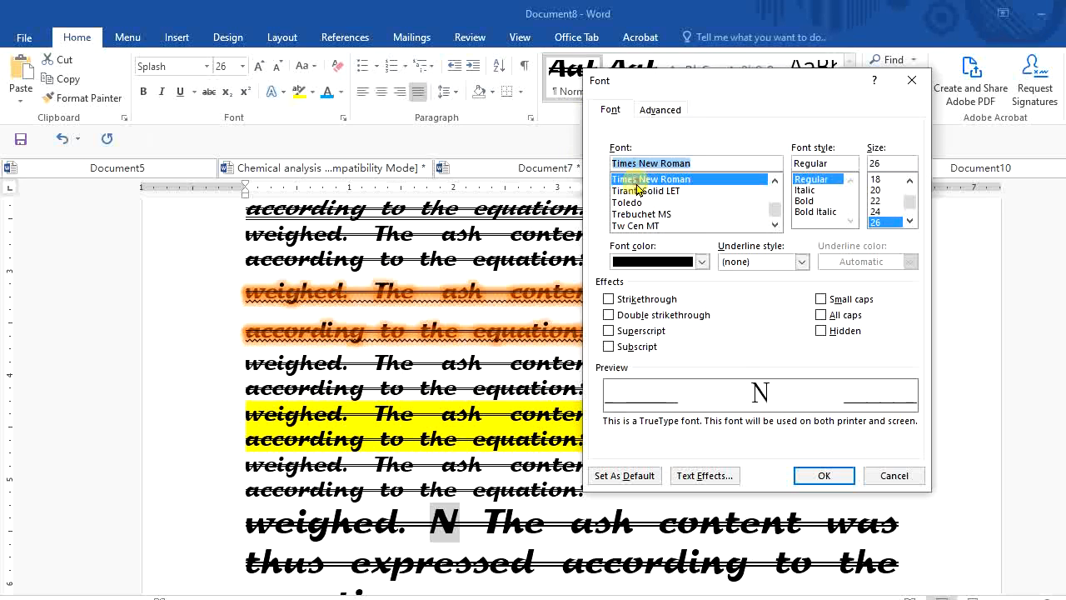
Set the chosen Times New Roman formatting as default for all documents based on the Normal.dotm template
click(641, 477)
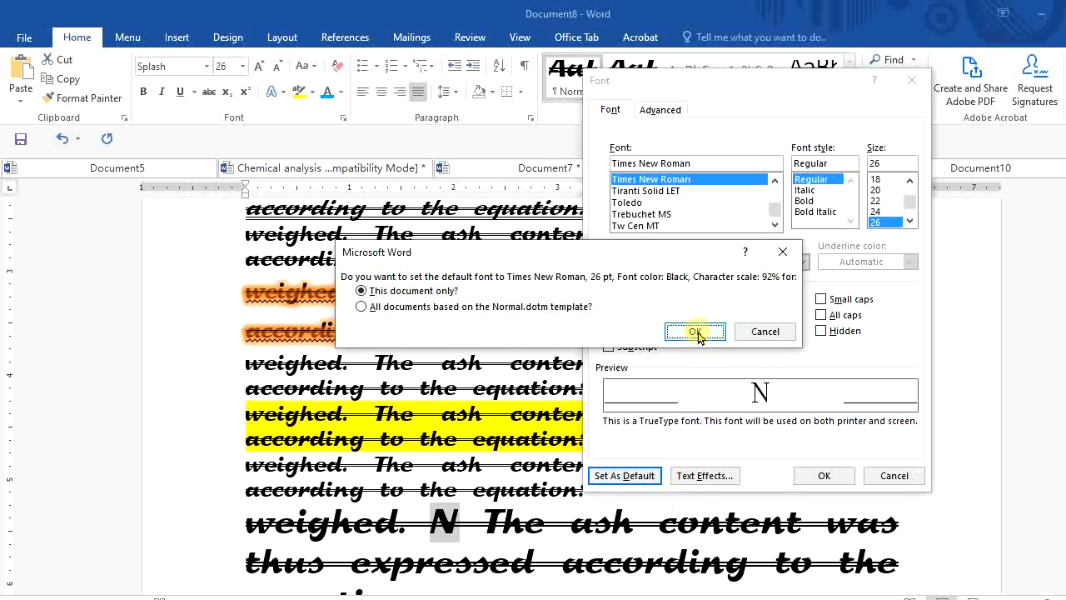
click(545, 310)
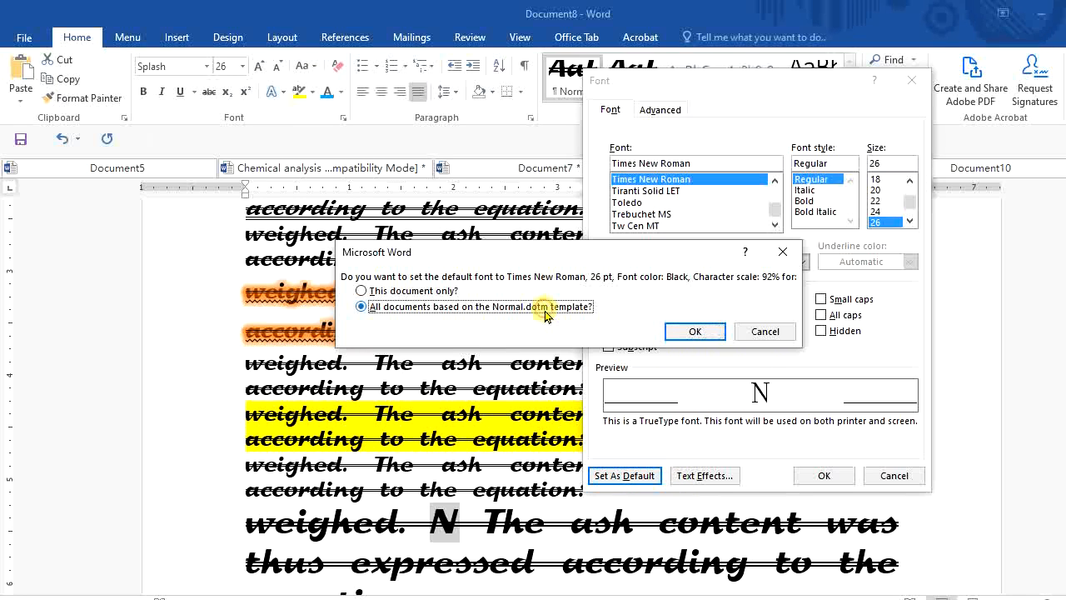
click(695, 332)
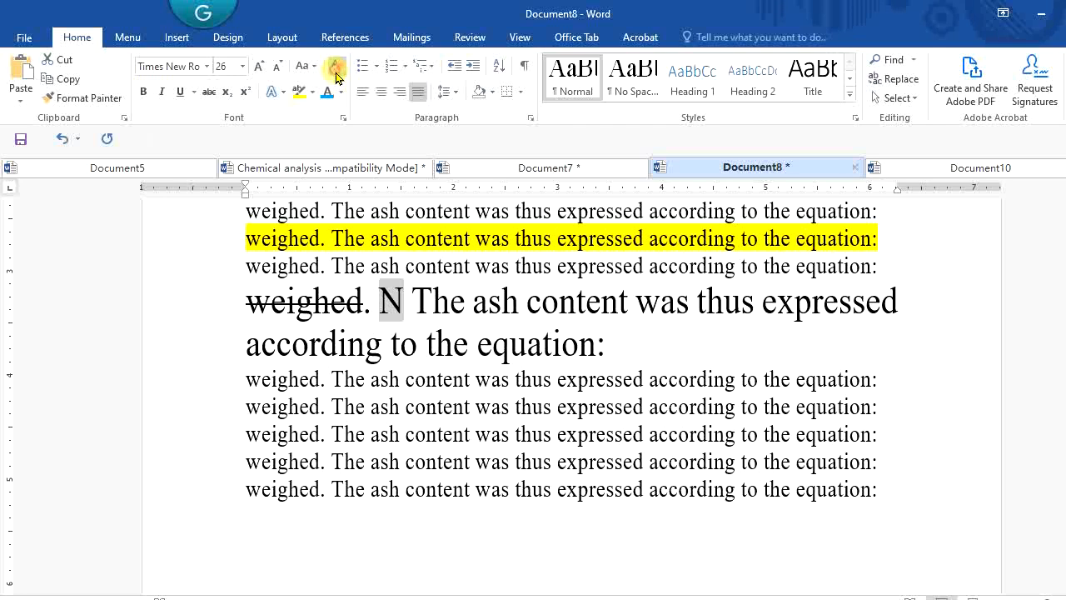
Clear all formatting from the line with the struck-through "weighed" and from the line directly above it
click(287, 310)
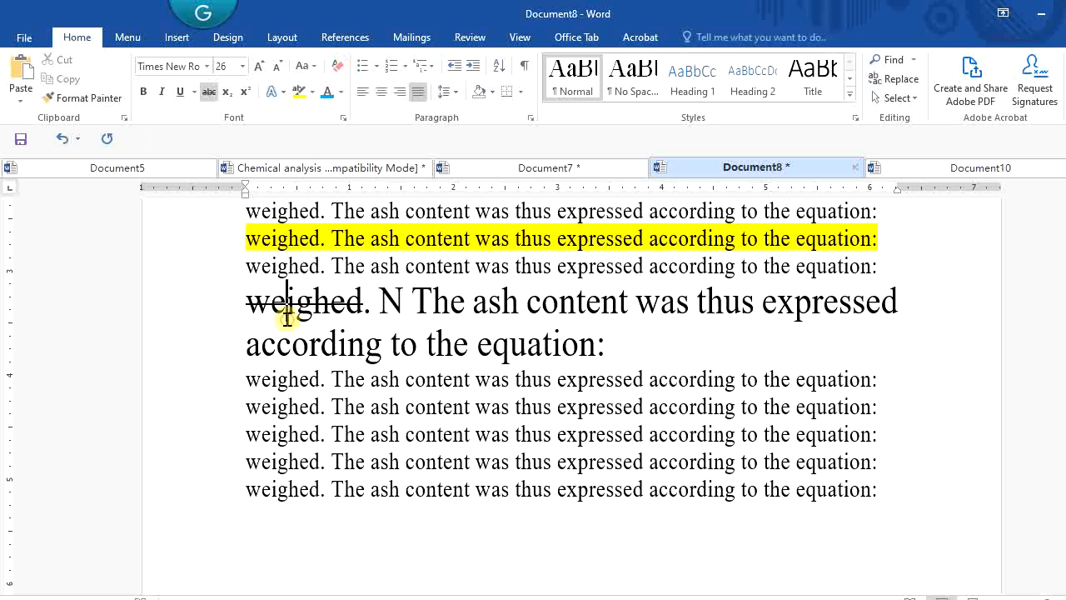
click(339, 67)
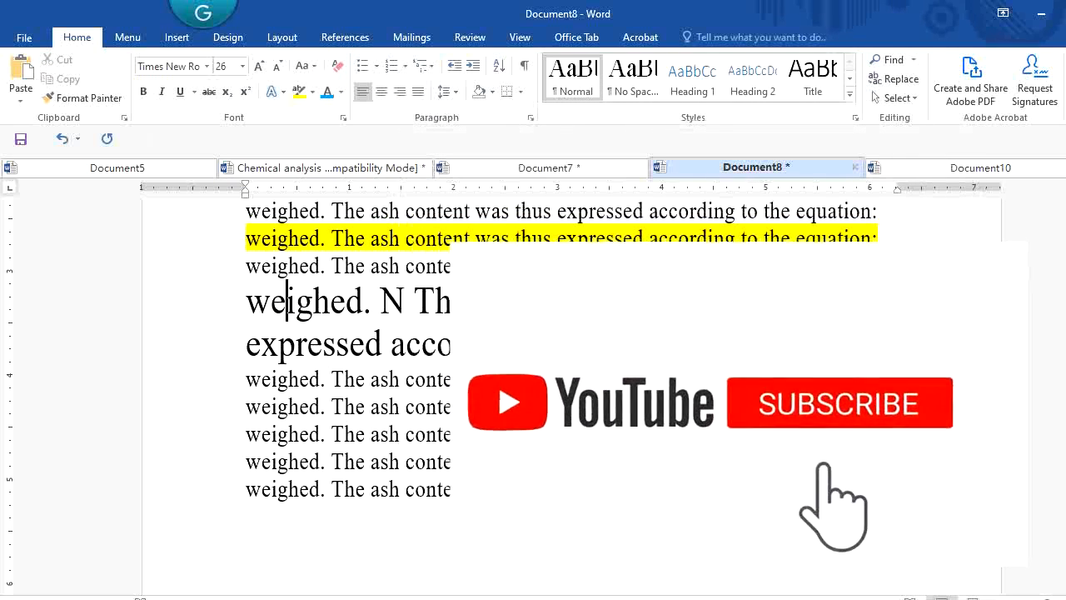
click(328, 265)
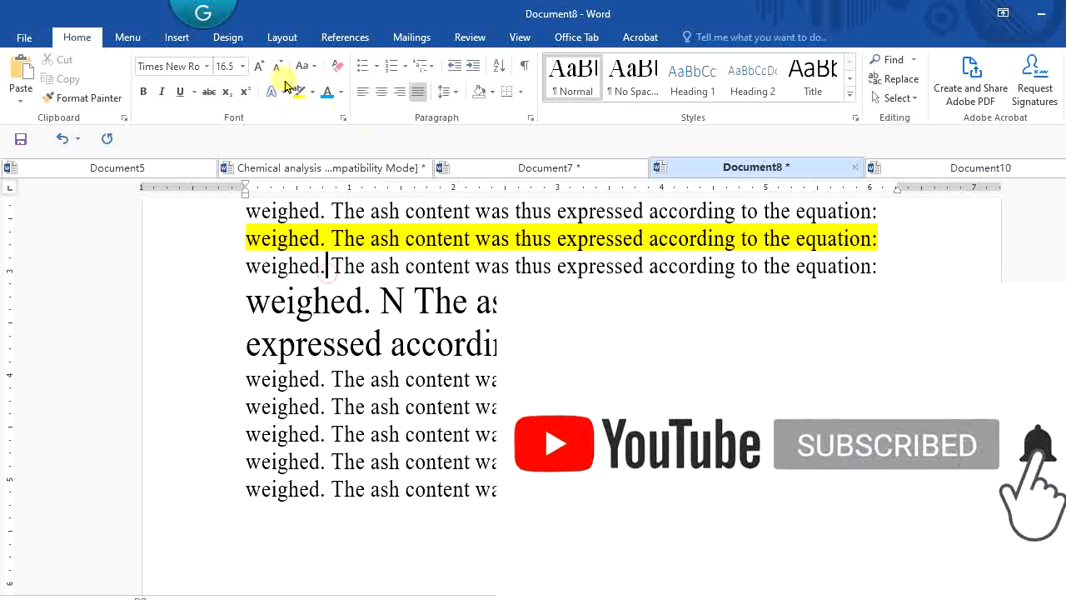
click(341, 73)
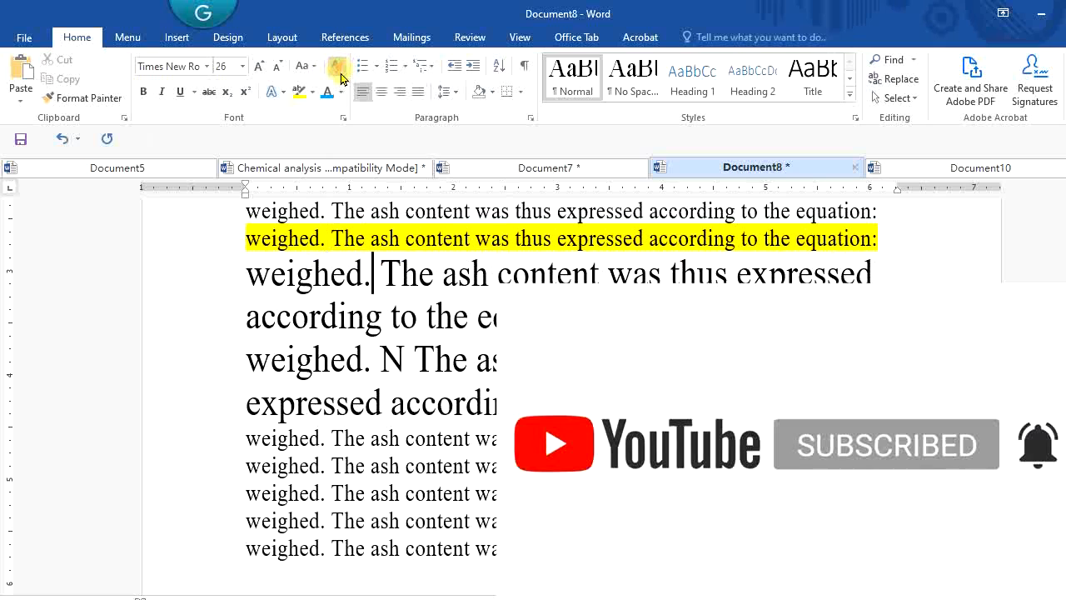